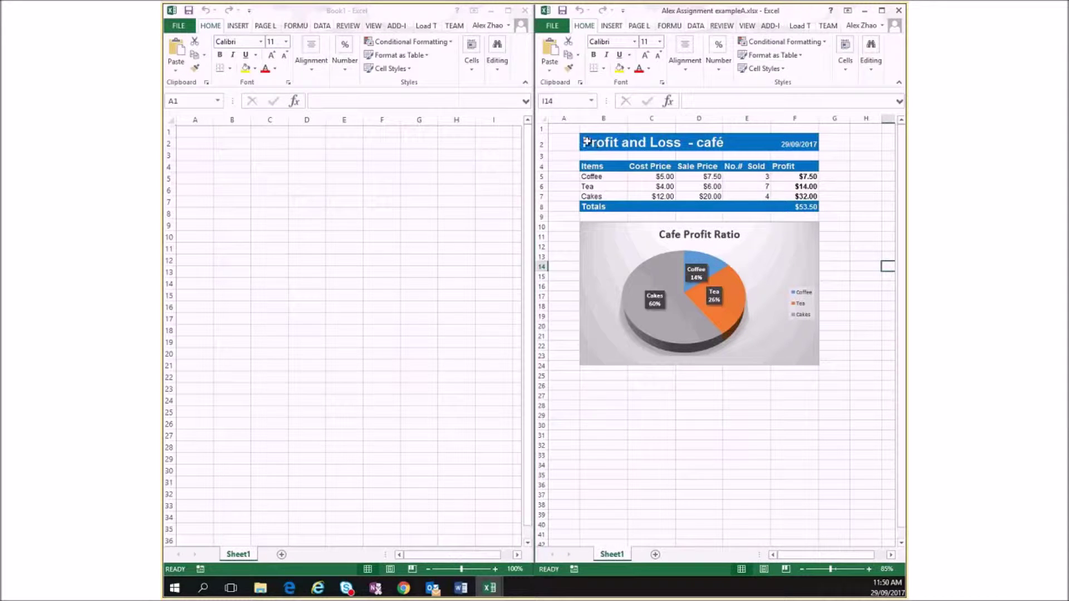
- Copy the café Profit and Loss table, cells B2:F8, from the example assignment workbook
{"action": "left_click_drag", "start_coordinate": [586, 142], "coordinate": [807, 204]}
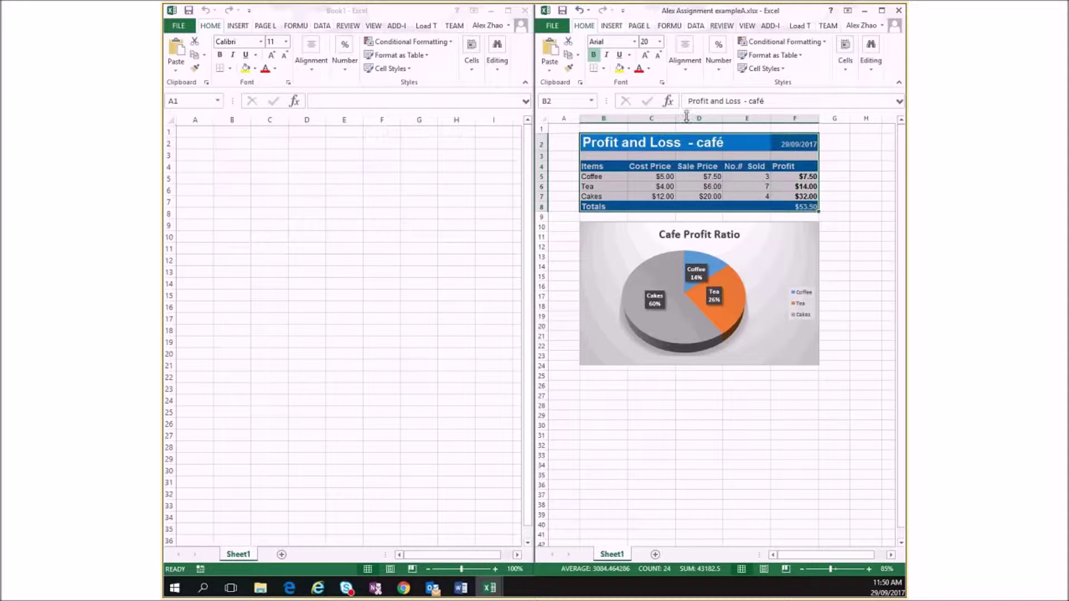
{"action": "left_click_drag", "start_coordinate": [587, 140], "coordinate": [813, 208]}
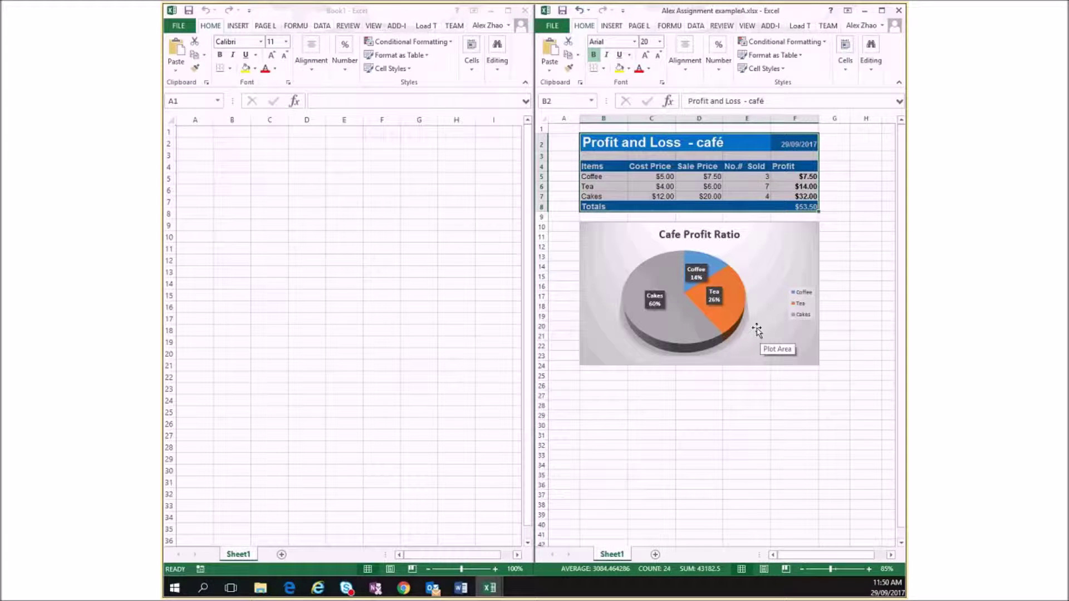
{"action": "right_click", "coordinate": [640, 191]}
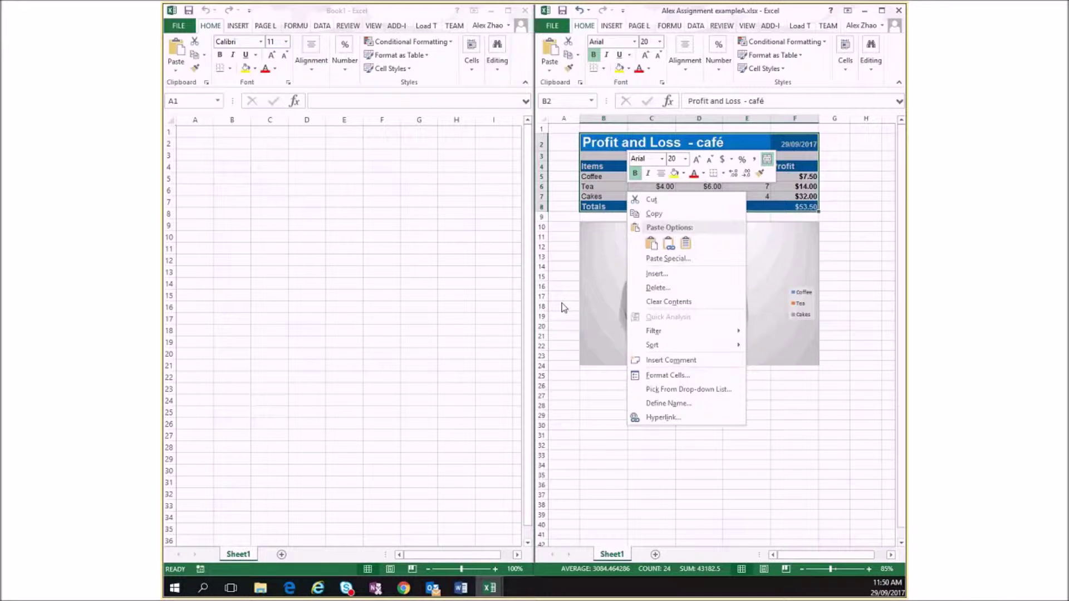
{"action": "key", "text": "Escape"}
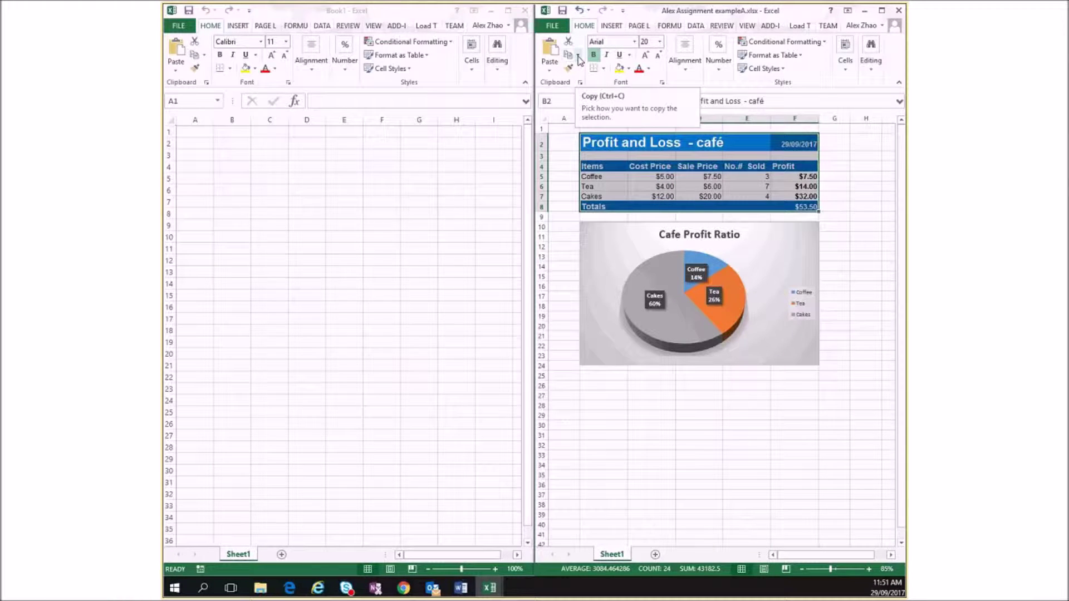
{"action": "left_click", "coordinate": [579, 56]}
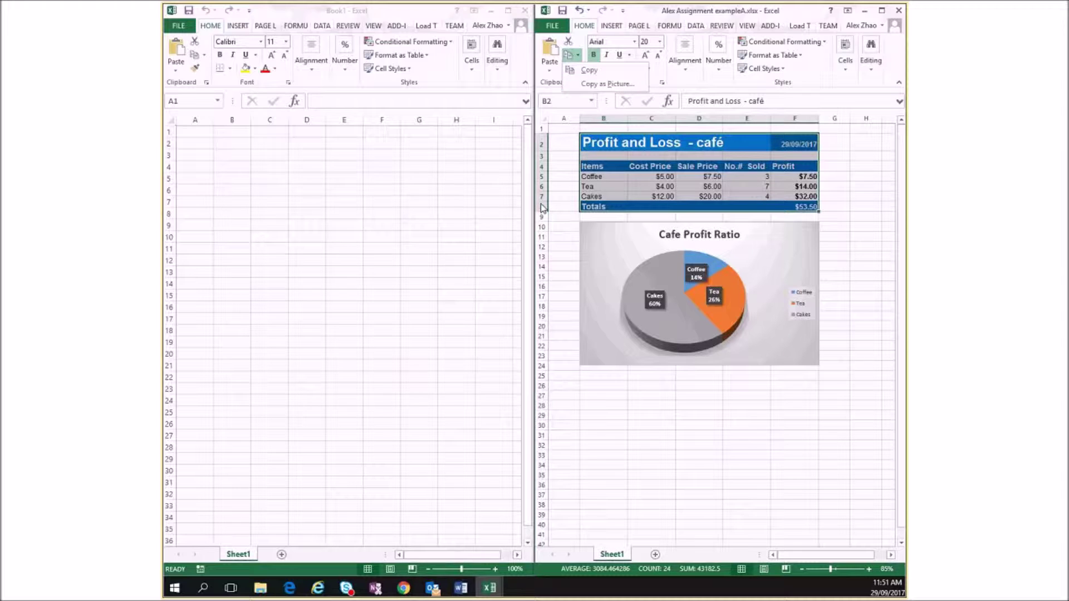
{"action": "left_click", "coordinate": [568, 215]}
{"action": "key", "text": "ctrl+c"}
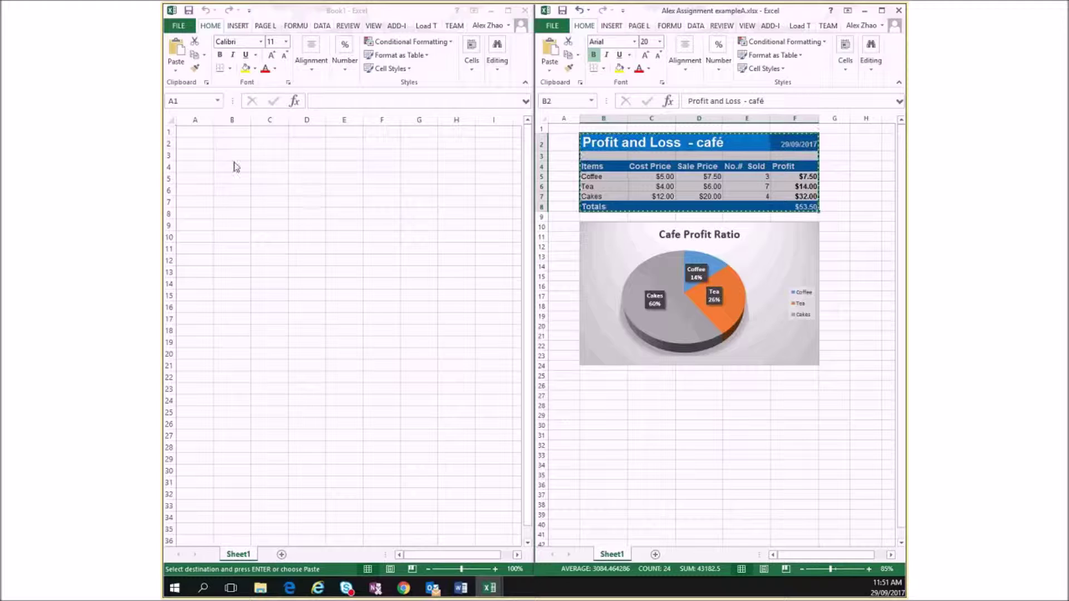
- Paste the copied table into Book1 at cell B2 using Paste Special with All and no operation
{"action": "left_click", "coordinate": [224, 143]}
{"action": "left_click", "coordinate": [223, 142]}
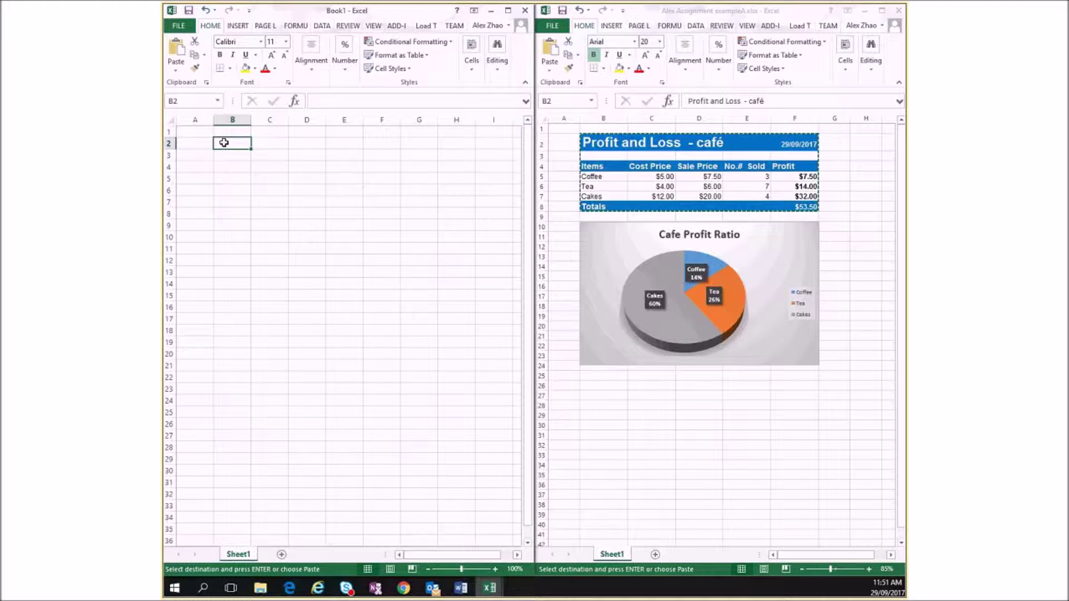
{"action": "right_click", "coordinate": [224, 143]}
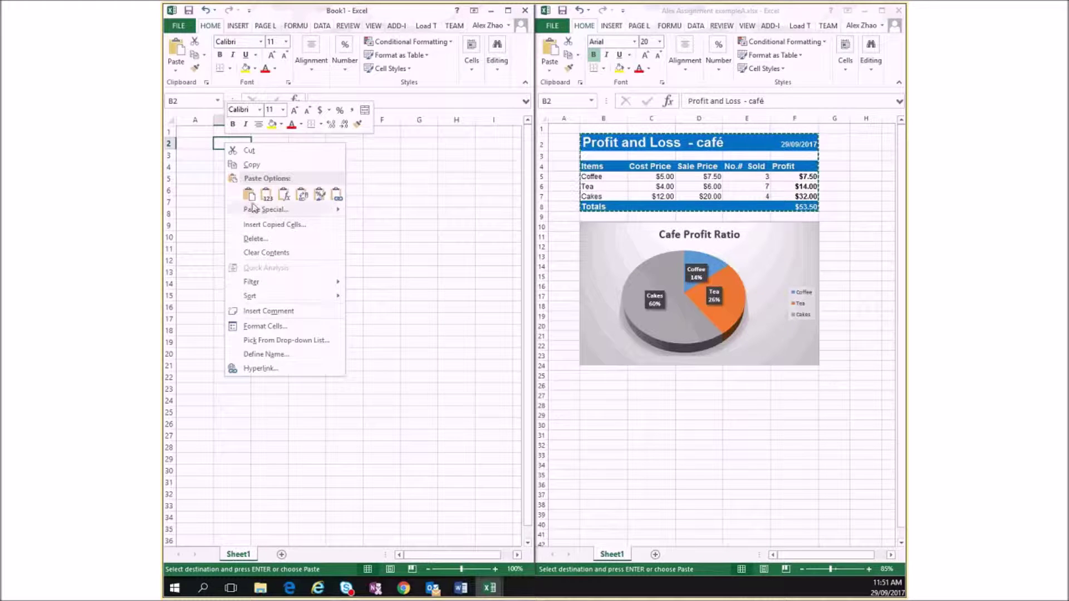
{"action": "mouse_move", "coordinate": [338, 214]}
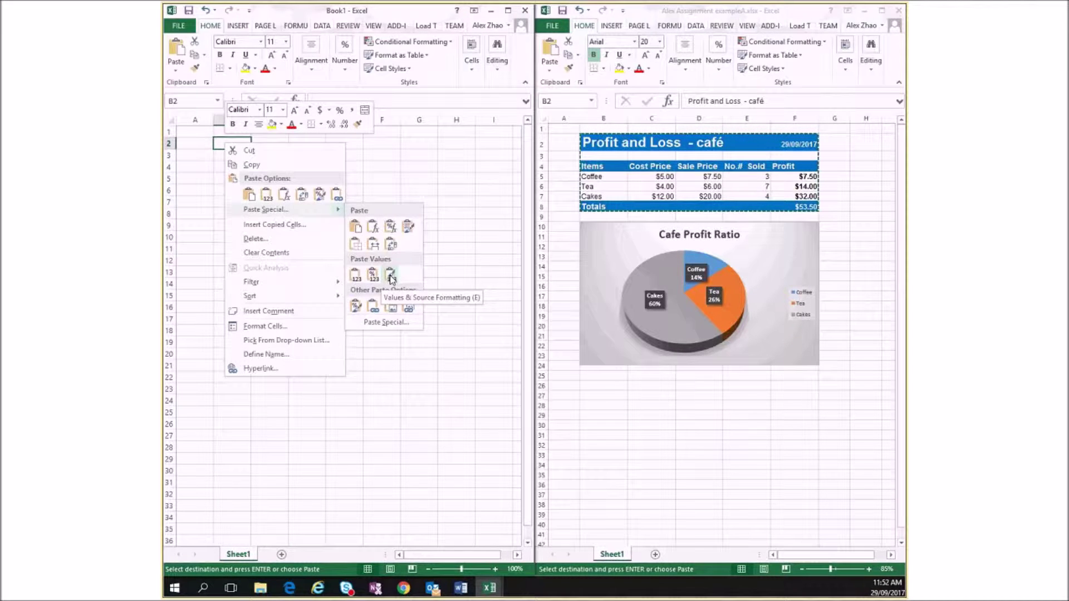
{"action": "left_click", "coordinate": [387, 322]}
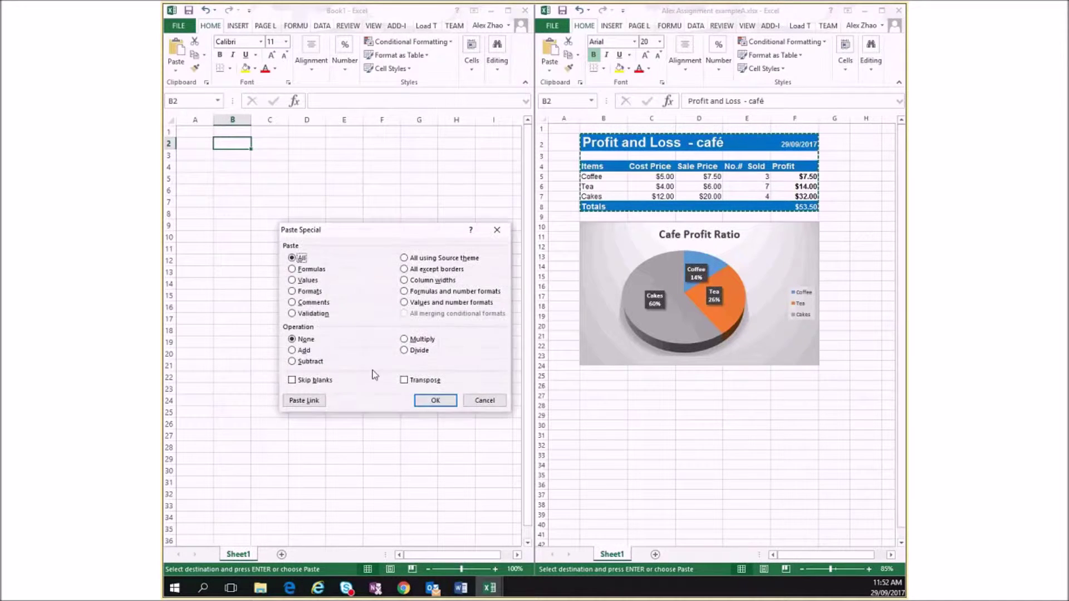
{"action": "left_click_drag", "start_coordinate": [341, 184], "coordinate": [349, 172]}
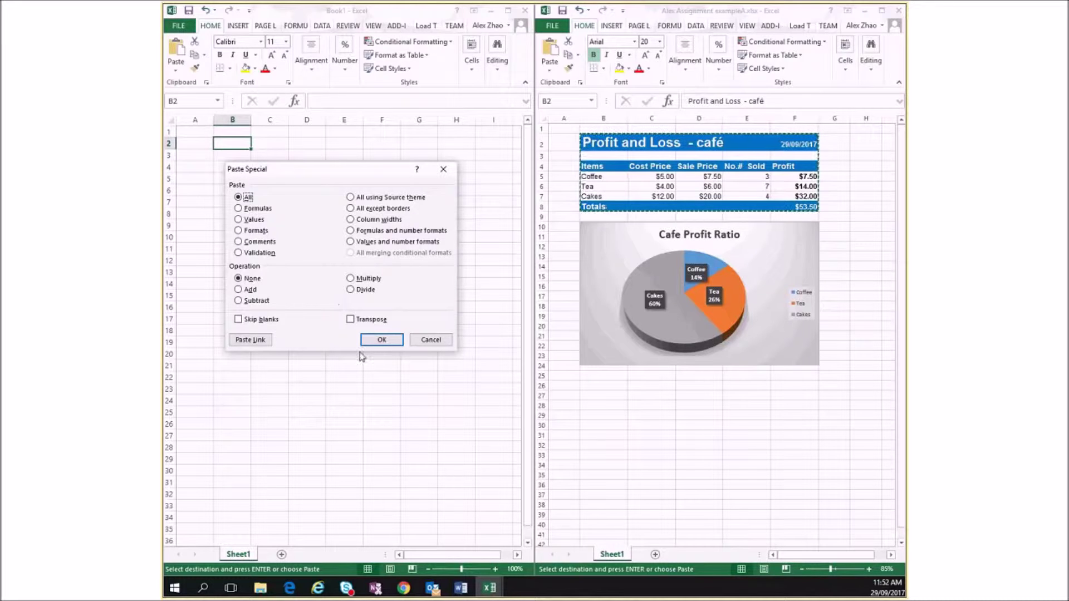
{"action": "left_click", "coordinate": [394, 344]}
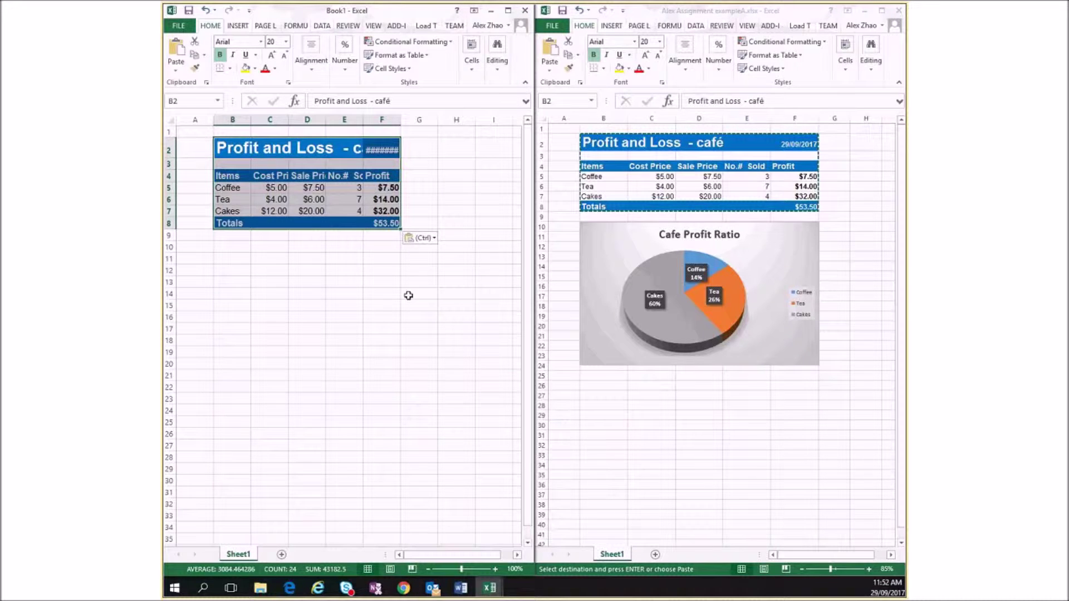
{"action": "left_click", "coordinate": [400, 309]}
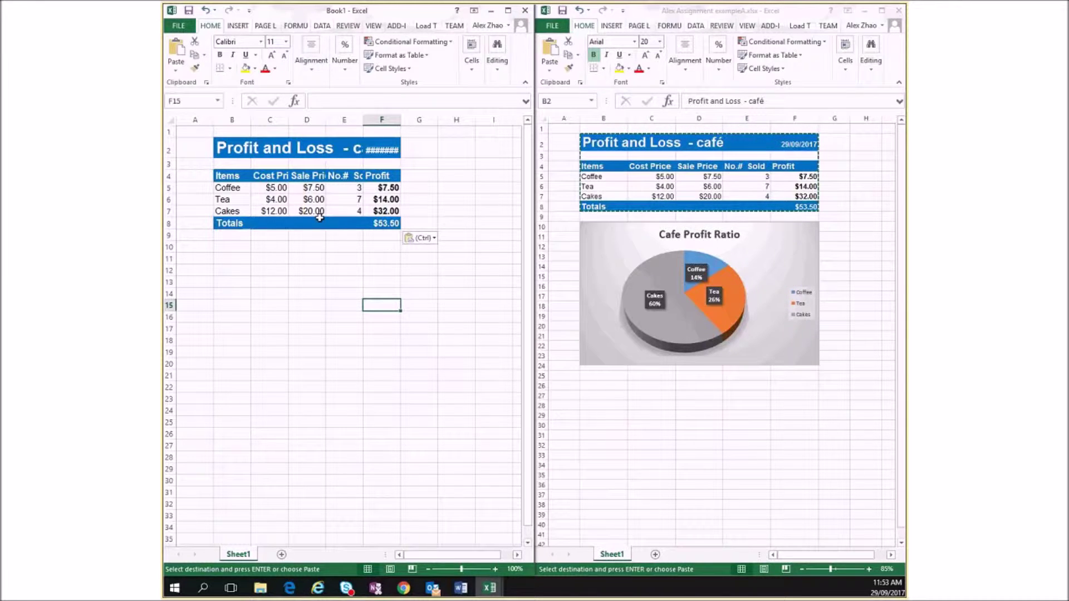
- Widen columns B to F in Book1 equally so the title, date and headings fit
{"action": "left_click_drag", "start_coordinate": [233, 119], "coordinate": [376, 114]}
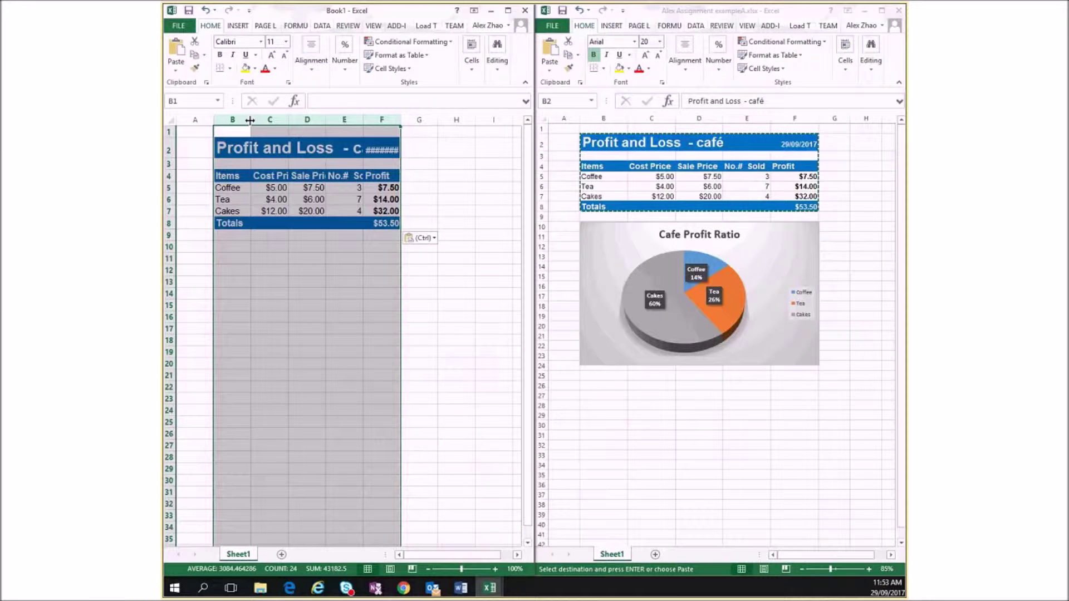
{"action": "left_click_drag", "start_coordinate": [250, 120], "coordinate": [270, 121]}
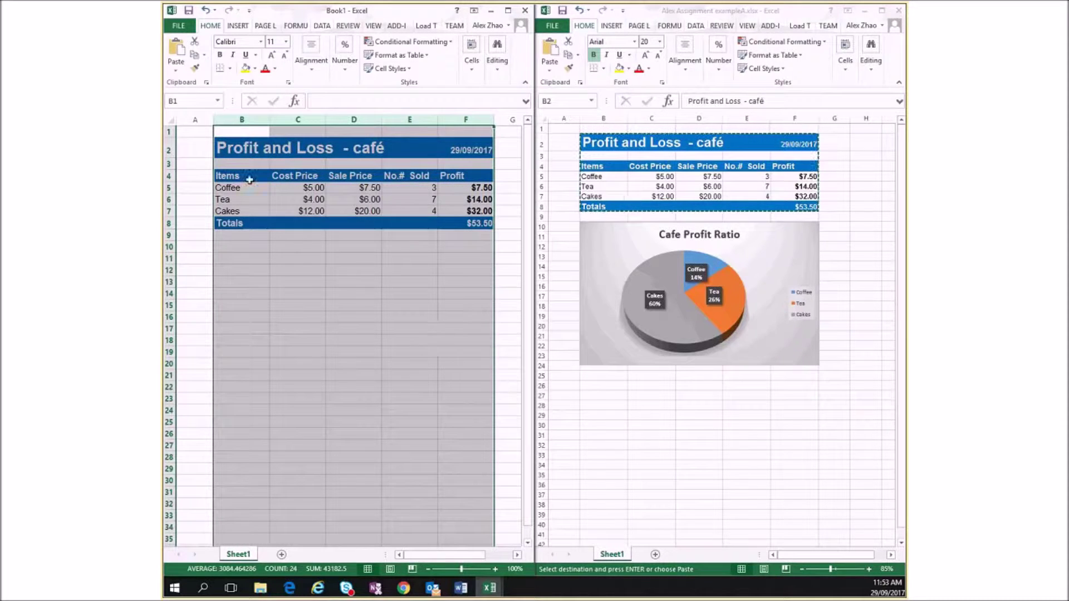
{"action": "left_click", "coordinate": [390, 436]}
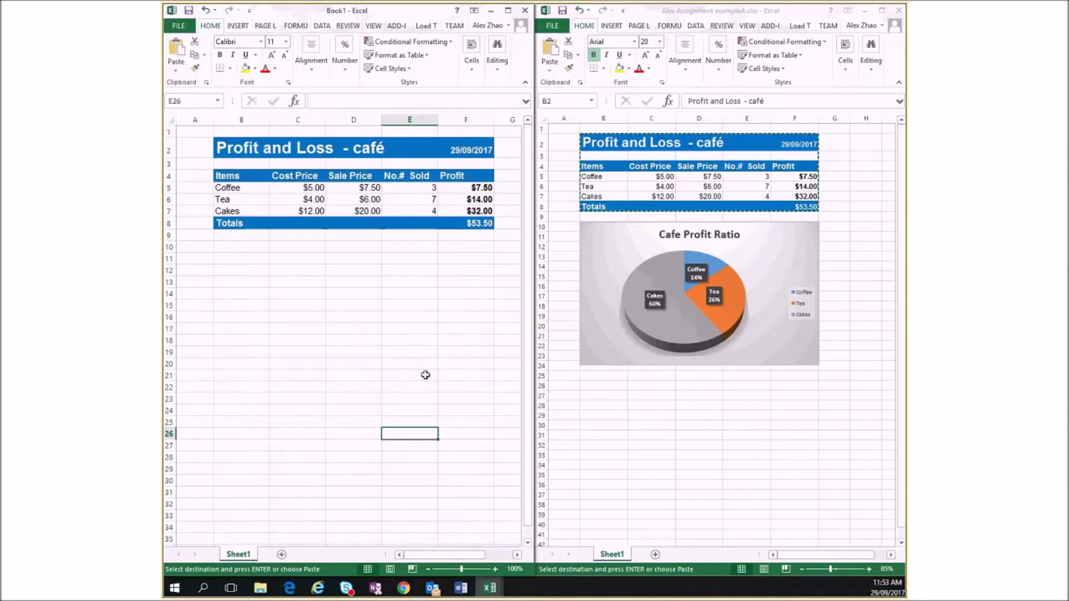
- Inspect the formulas in the pasted table's Profit column, from the total in F8 up to F5
{"action": "left_click", "coordinate": [479, 190]}
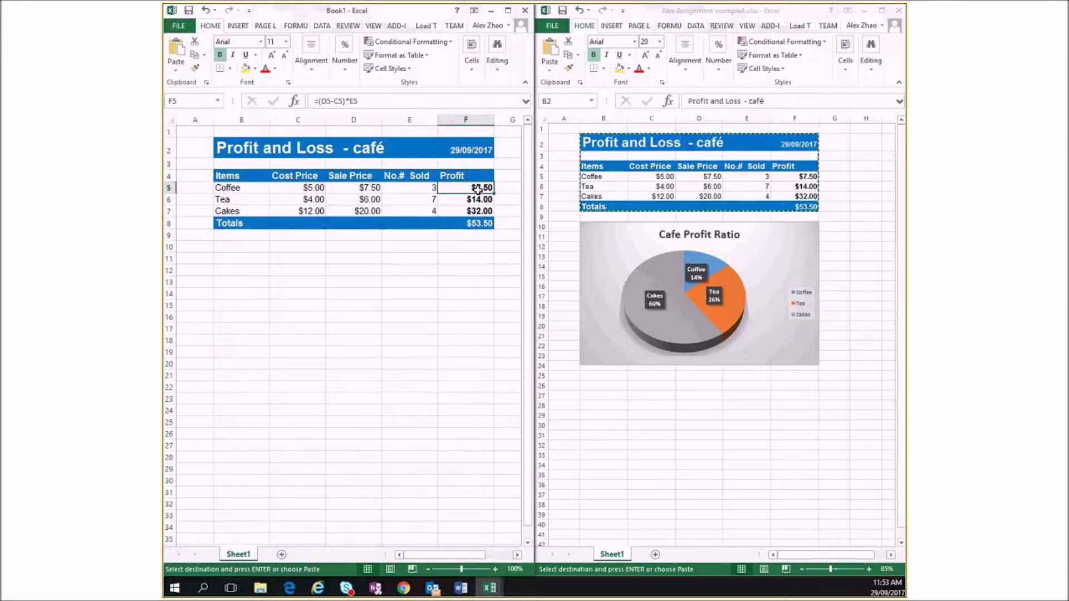
{"action": "left_click", "coordinate": [483, 225]}
{"action": "key", "text": "Up"}
{"action": "key", "text": "Up"}
{"action": "key", "text": "Up"}
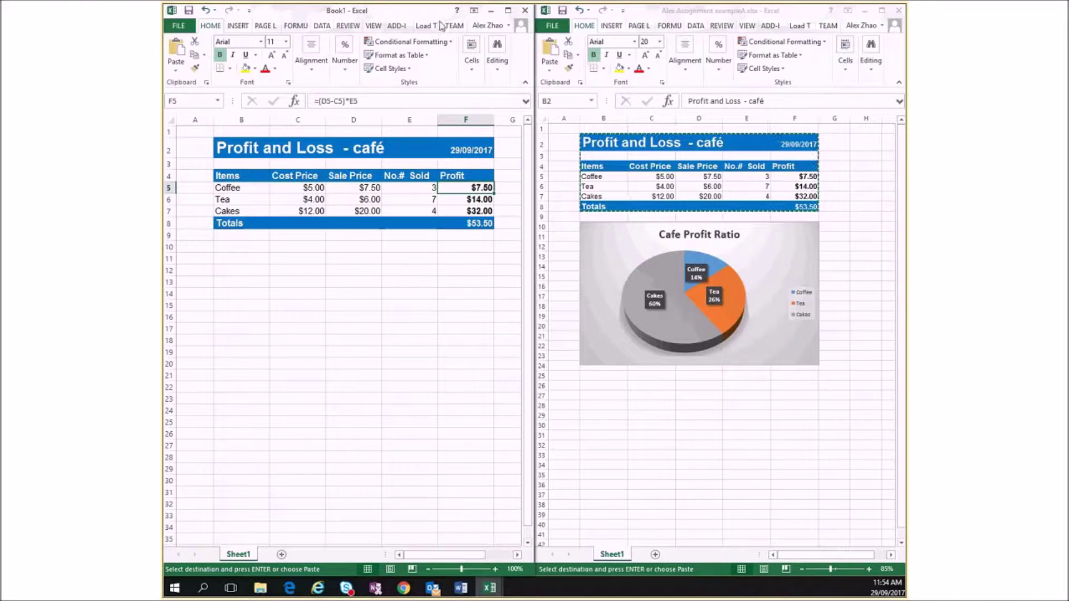
- Show the View options in Book1 and maximize its window
{"action": "left_click", "coordinate": [373, 26]}
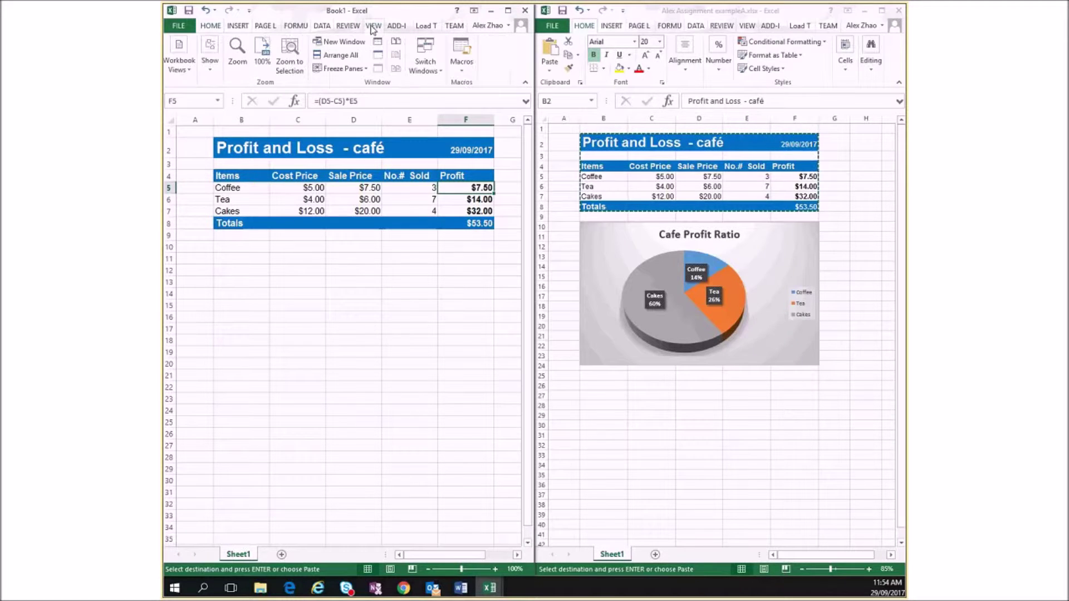
{"action": "left_click", "coordinate": [358, 286]}
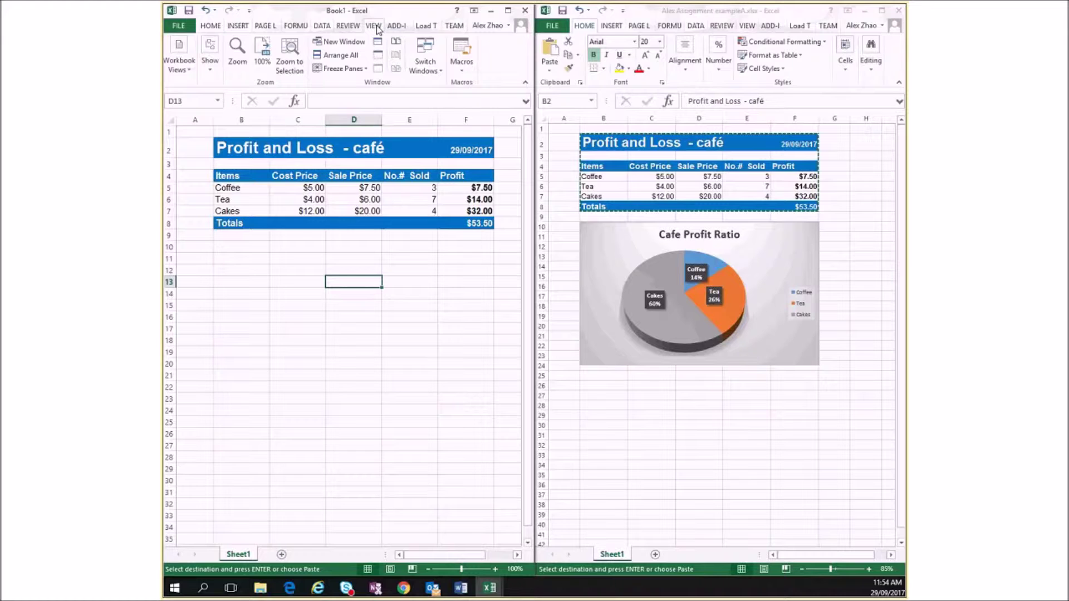
{"action": "left_click", "coordinate": [512, 10]}
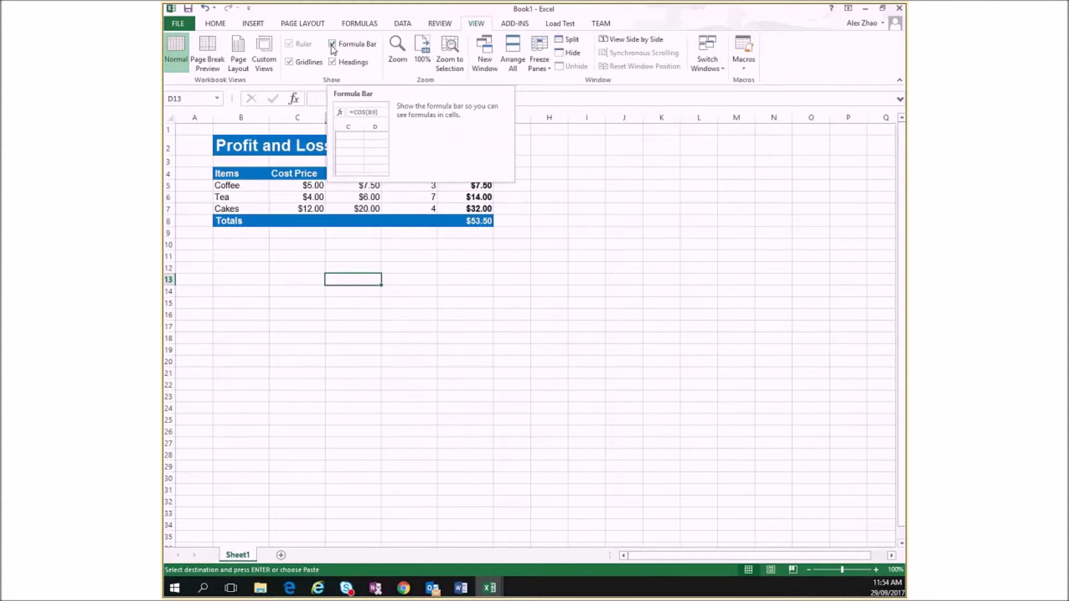
- Hide the formula bar in Book1 and show it again
{"action": "left_click", "coordinate": [333, 45]}
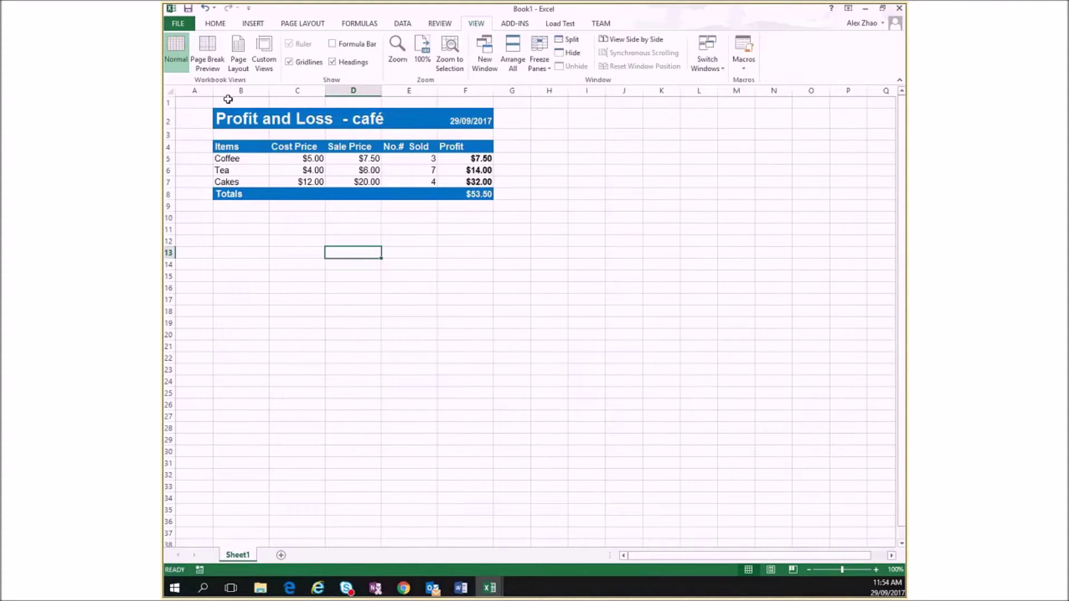
{"action": "left_click", "coordinate": [338, 46]}
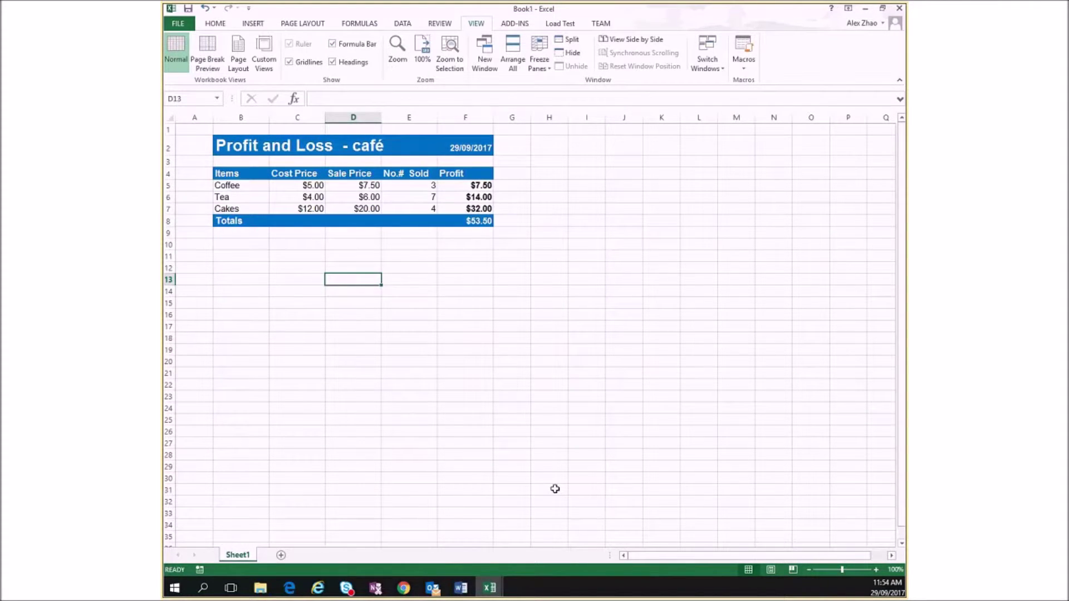
{"action": "key", "text": "F2"}
{"action": "left_click", "coordinate": [441, 442]}
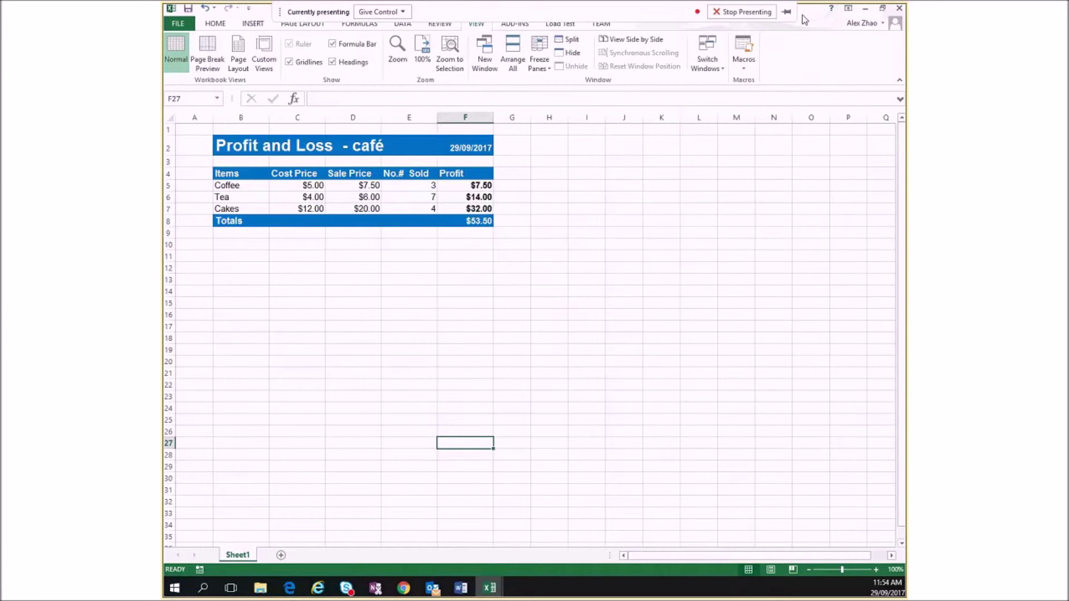
- Close the example assignment workbook and return the Book1 window to full size
{"action": "left_click_drag", "start_coordinate": [805, 19], "coordinate": [592, 181]}
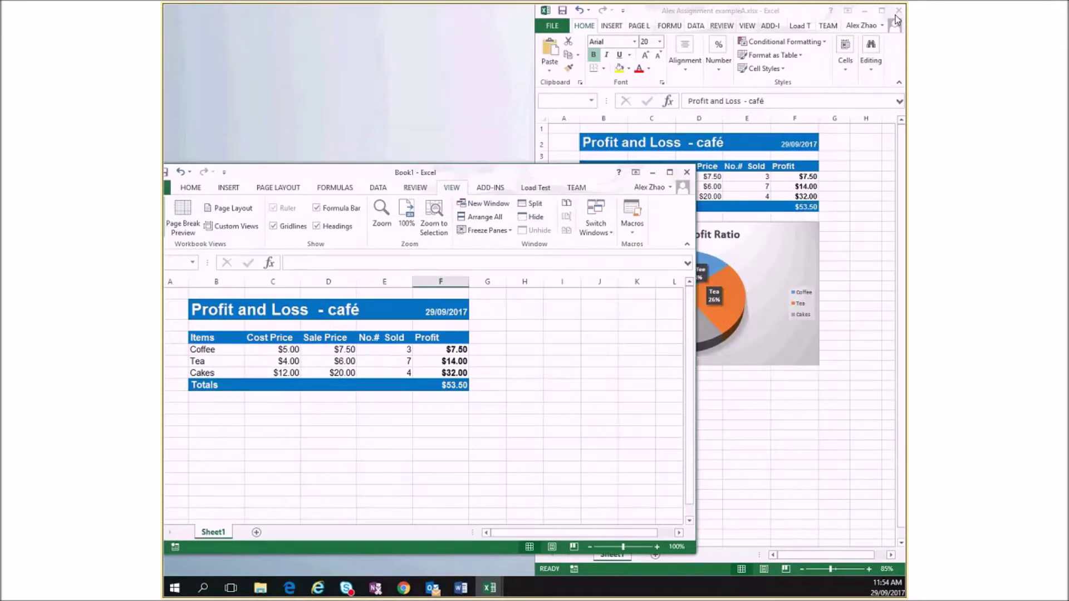
{"action": "left_click", "coordinate": [897, 12]}
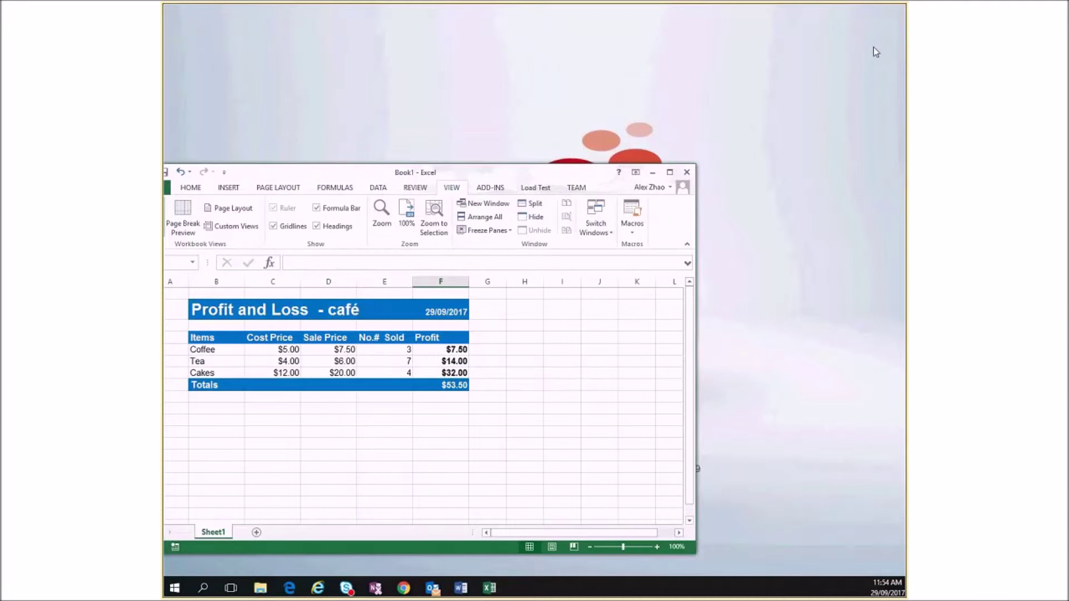
{"action": "left_click", "coordinate": [670, 172]}
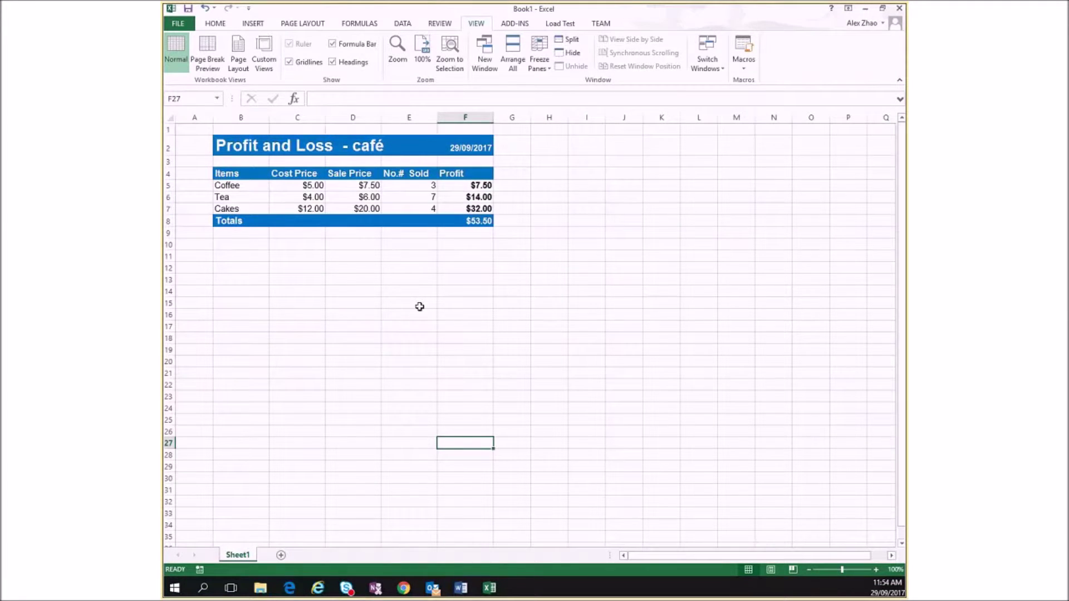
{"action": "scroll", "coordinate": [418, 301], "scroll_direction": "up", "scroll_amount": 1}
{"action": "scroll", "coordinate": [418, 302], "scroll_direction": "up", "scroll_amount": 1}
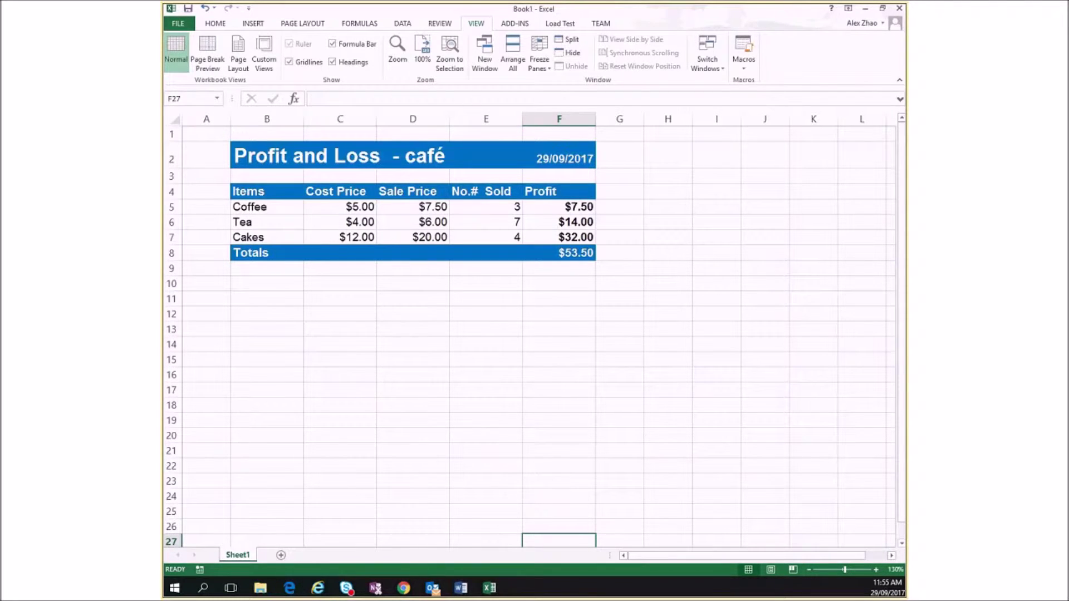
- Start saving the workbook as a new file on the computer, in the Excel Training video folder on the Desktop
{"action": "left_click", "coordinate": [179, 25]}
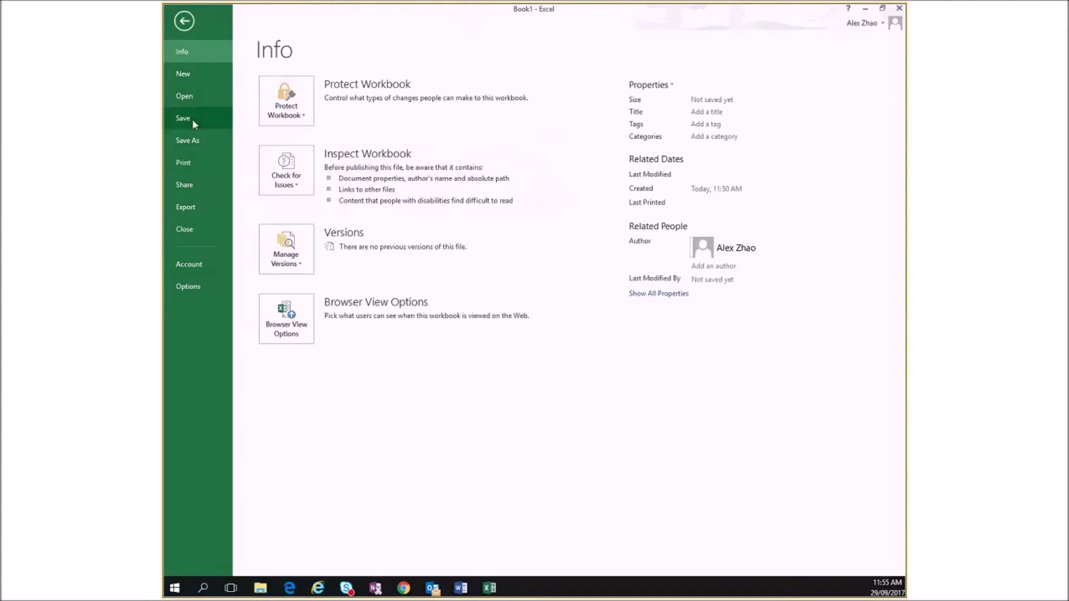
{"action": "left_click", "coordinate": [194, 144]}
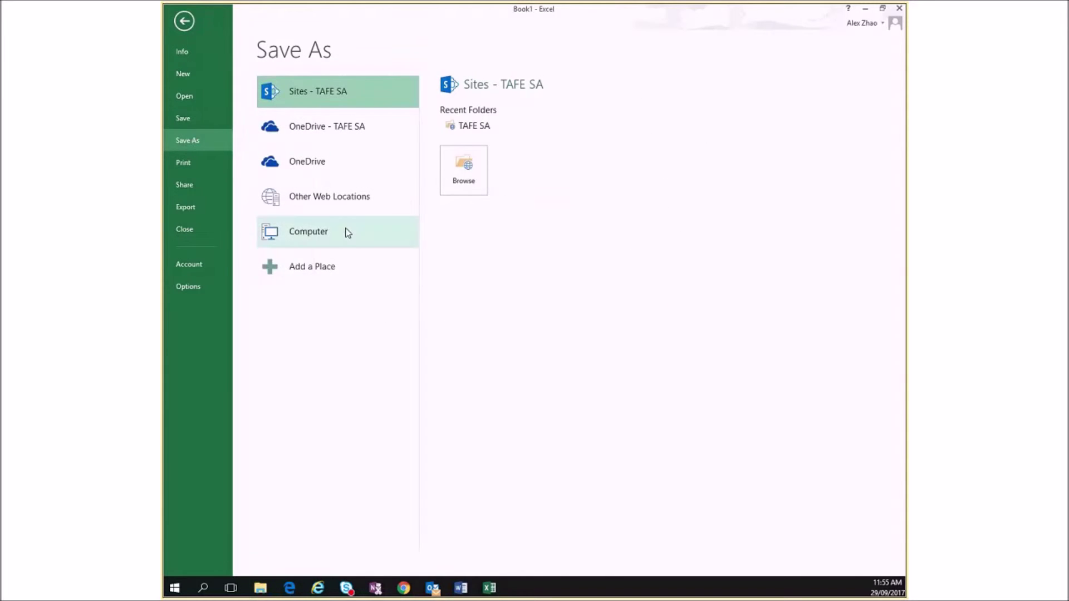
{"action": "left_click", "coordinate": [467, 173]}
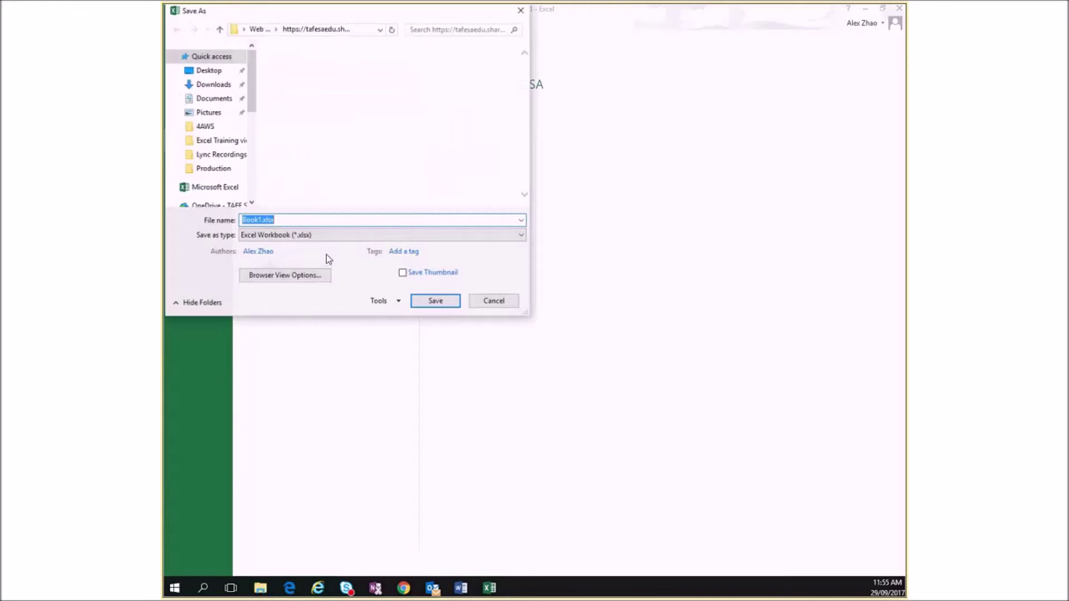
{"action": "left_click", "coordinate": [501, 303]}
{"action": "left_click", "coordinate": [331, 240]}
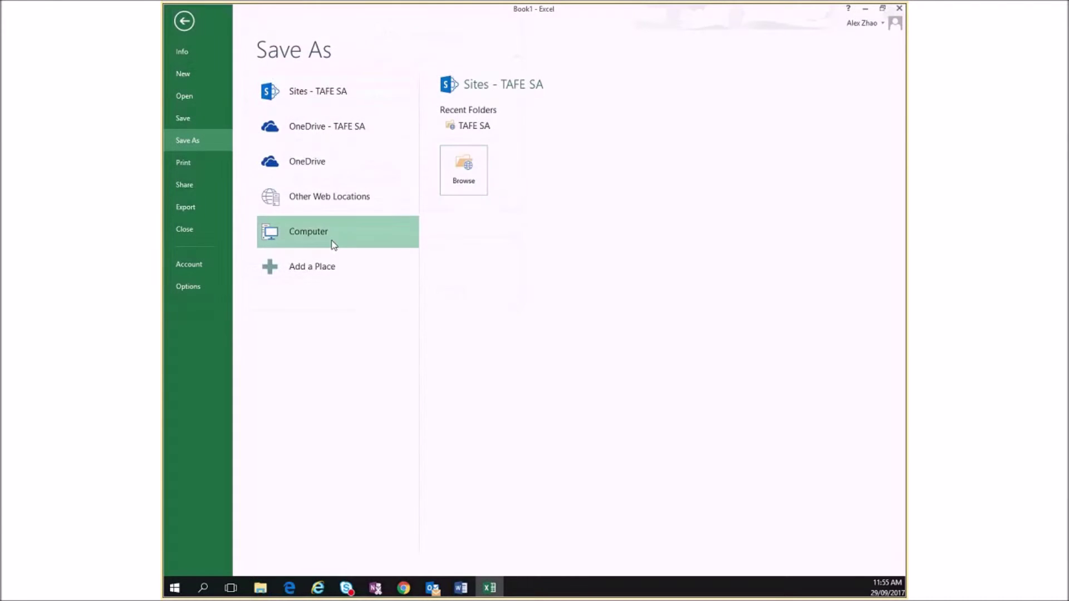
{"action": "left_click", "coordinate": [481, 267]}
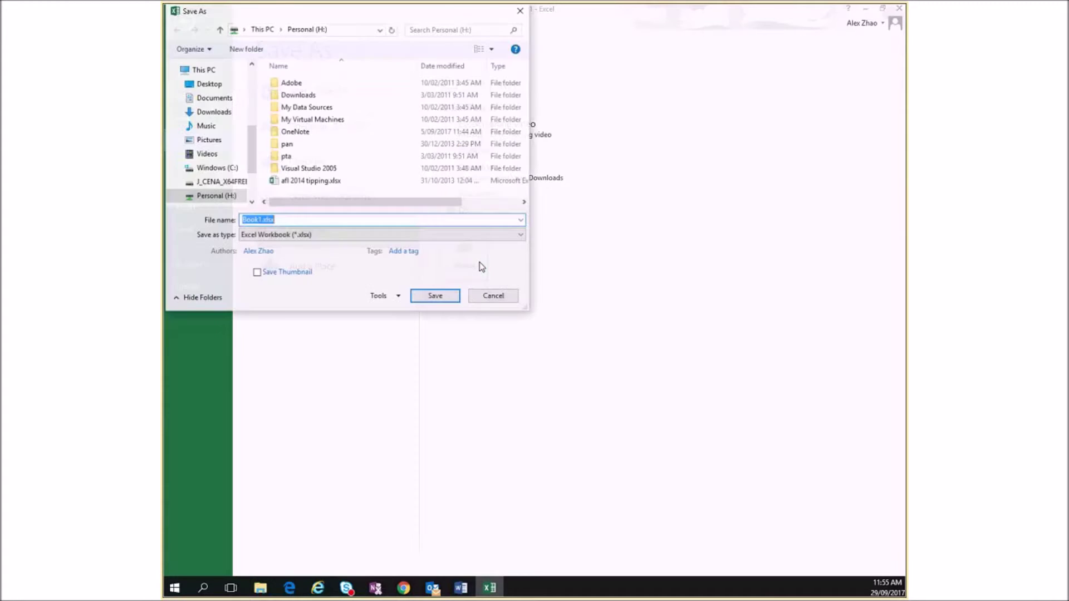
{"action": "left_click", "coordinate": [223, 84]}
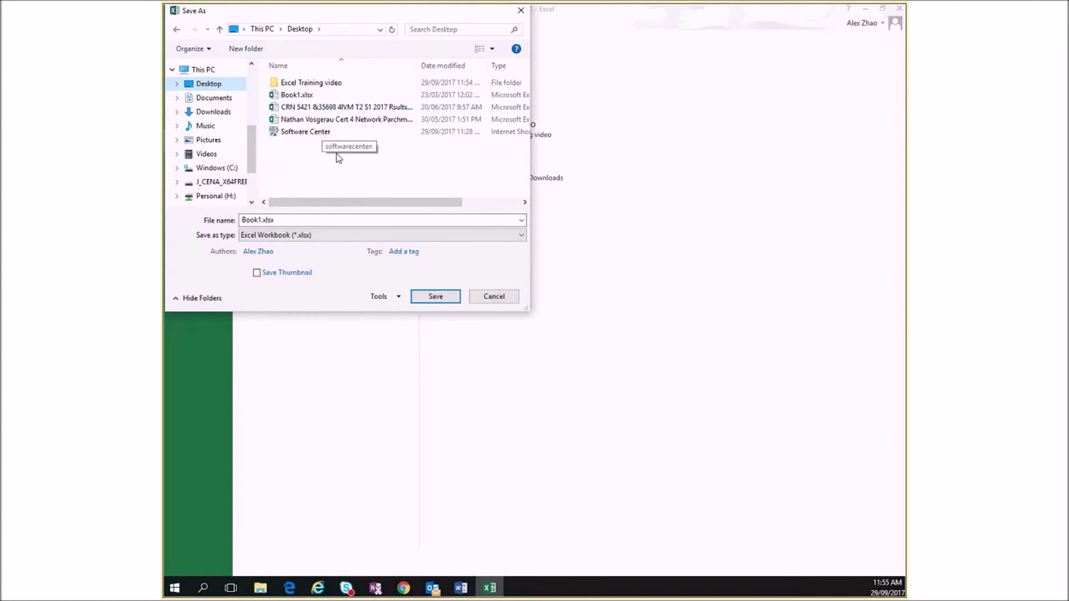
{"action": "double_click", "coordinate": [326, 83]}
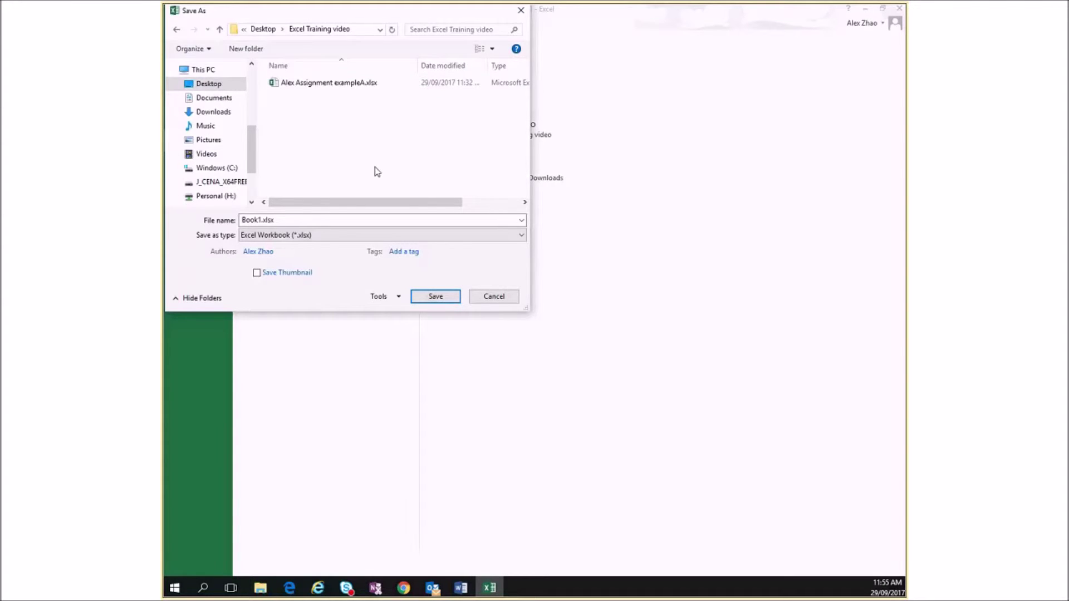
- Reuse the existing assignment file's name with its ending changed to exampleB, and save the workbook as an .xlsx file
{"action": "left_click", "coordinate": [331, 83]}
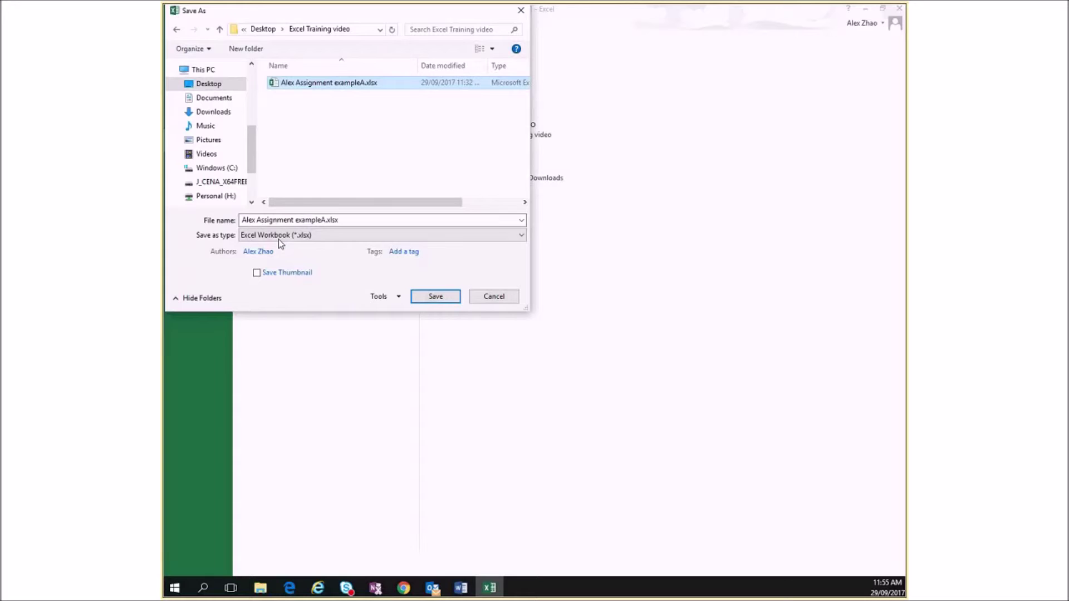
{"action": "left_click", "coordinate": [326, 220]}
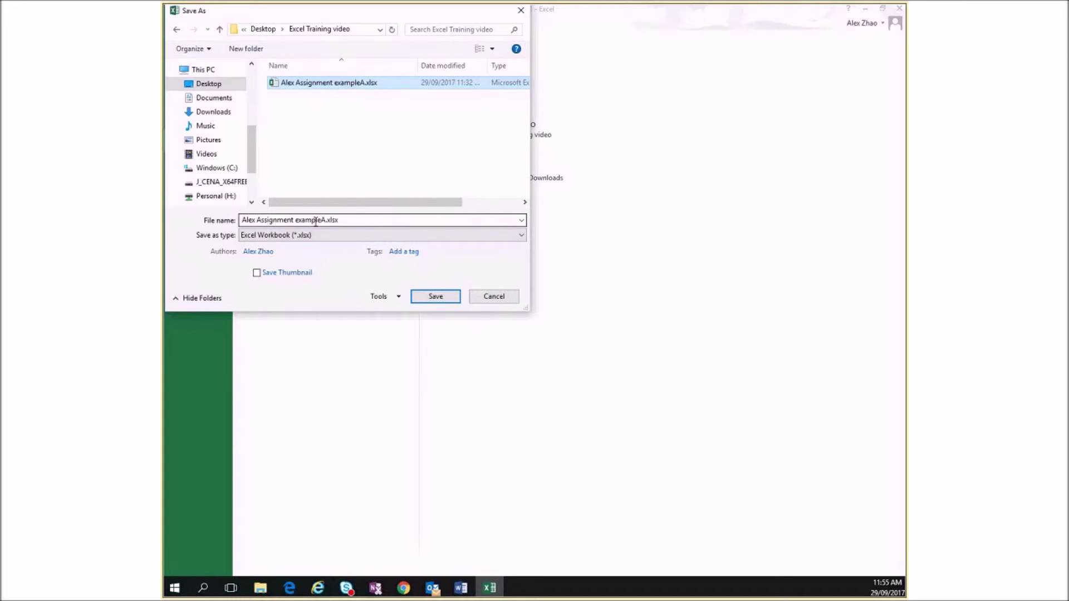
{"action": "key", "text": "ctrl+a"}
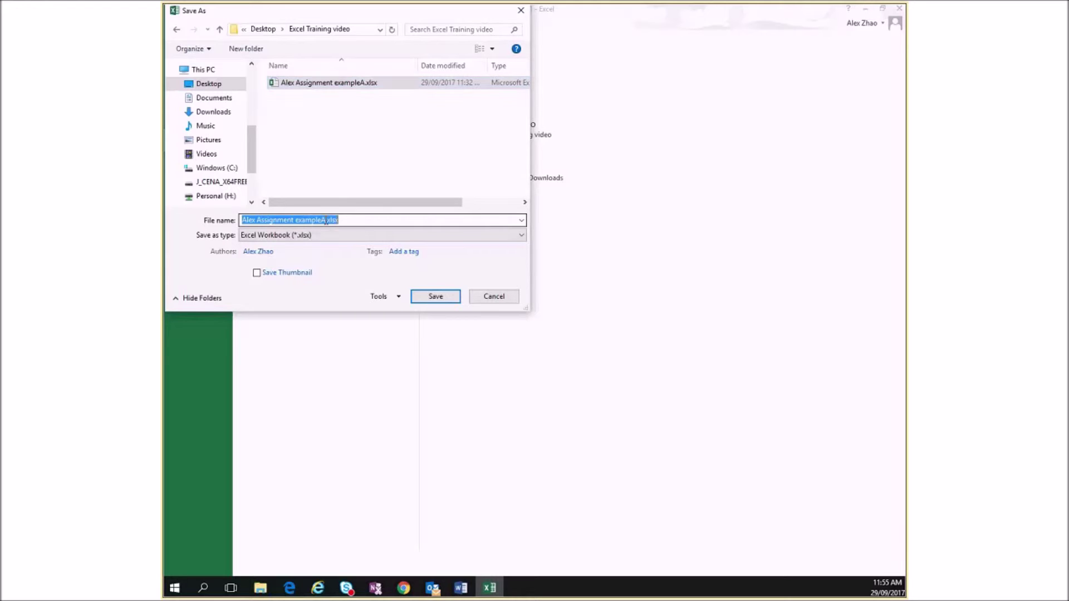
{"action": "left_click", "coordinate": [326, 220]}
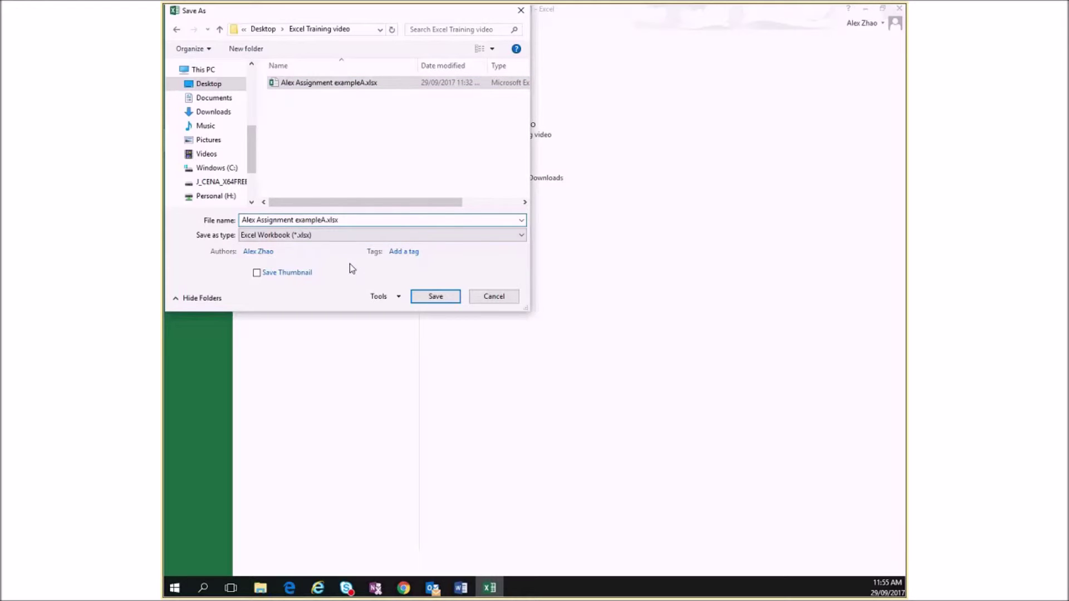
{"action": "key", "text": "BackSpace"}
{"action": "type", "text": "B"}
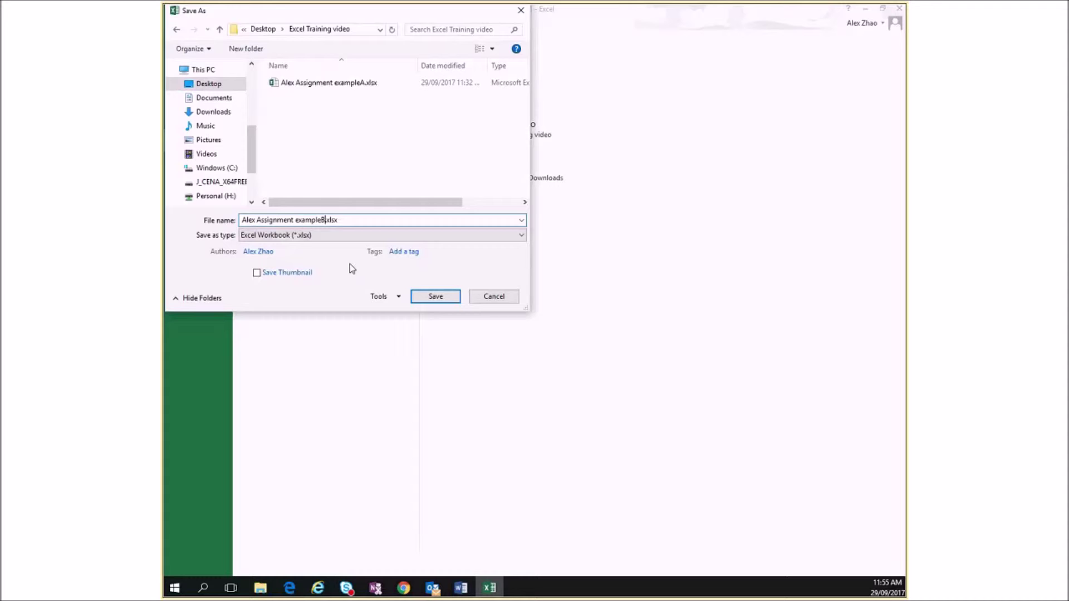
{"action": "left_click", "coordinate": [436, 297]}
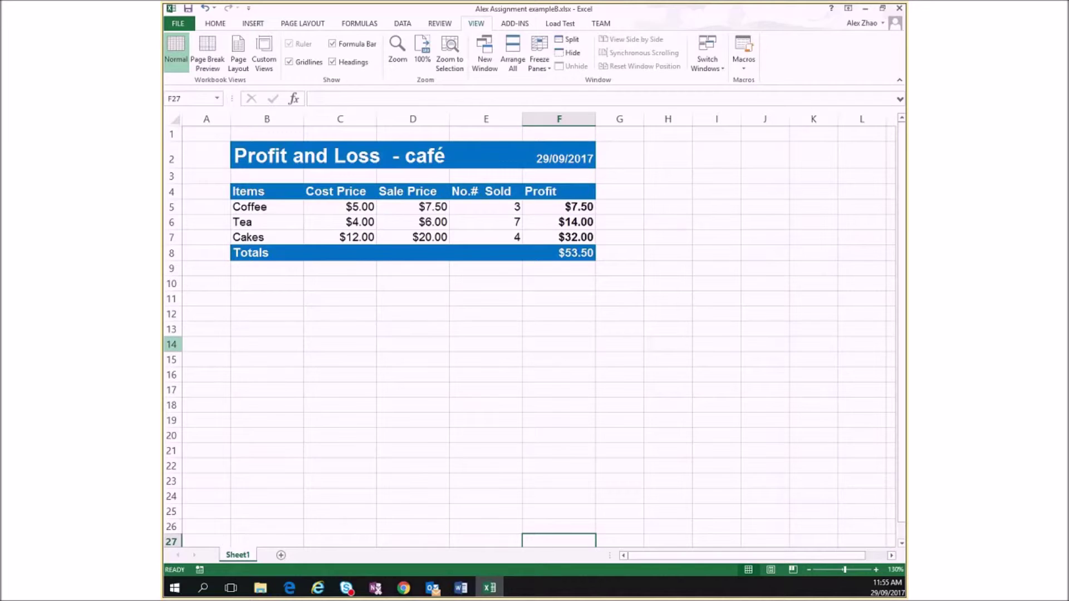
{"action": "key", "text": "alt+Tab"}
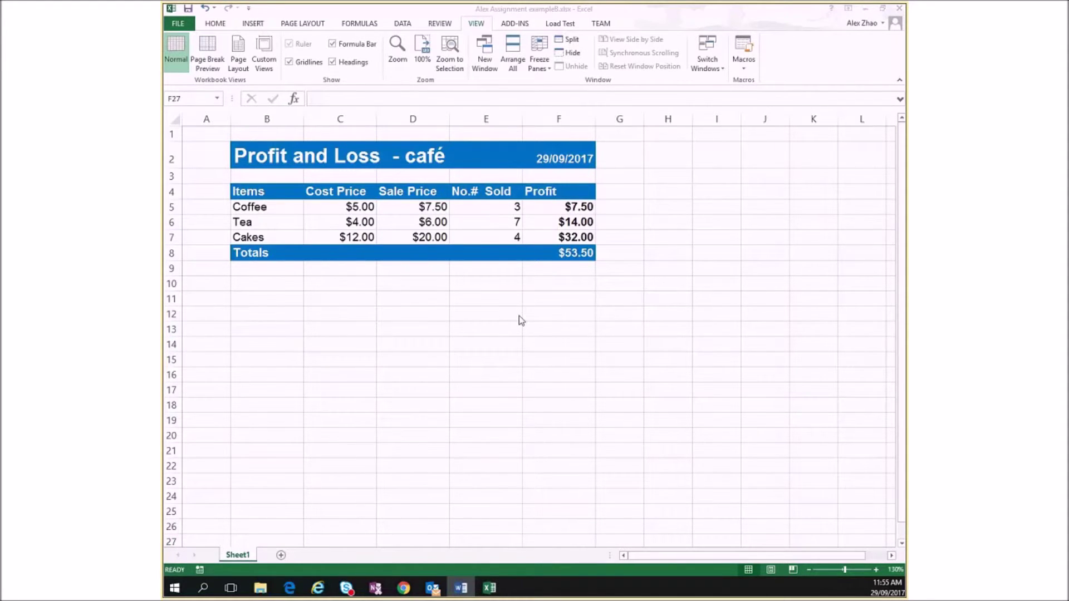
{"action": "key", "text": "alt+Tab"}
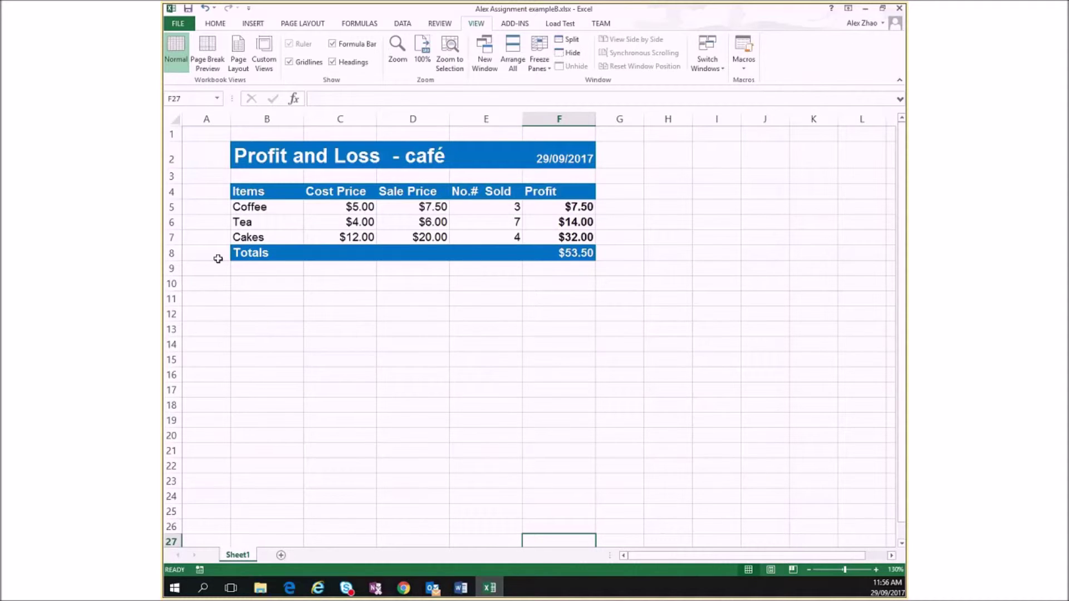
- Insert a blank row above the Cakes row in the profit and loss table
{"action": "left_click", "coordinate": [168, 238]}
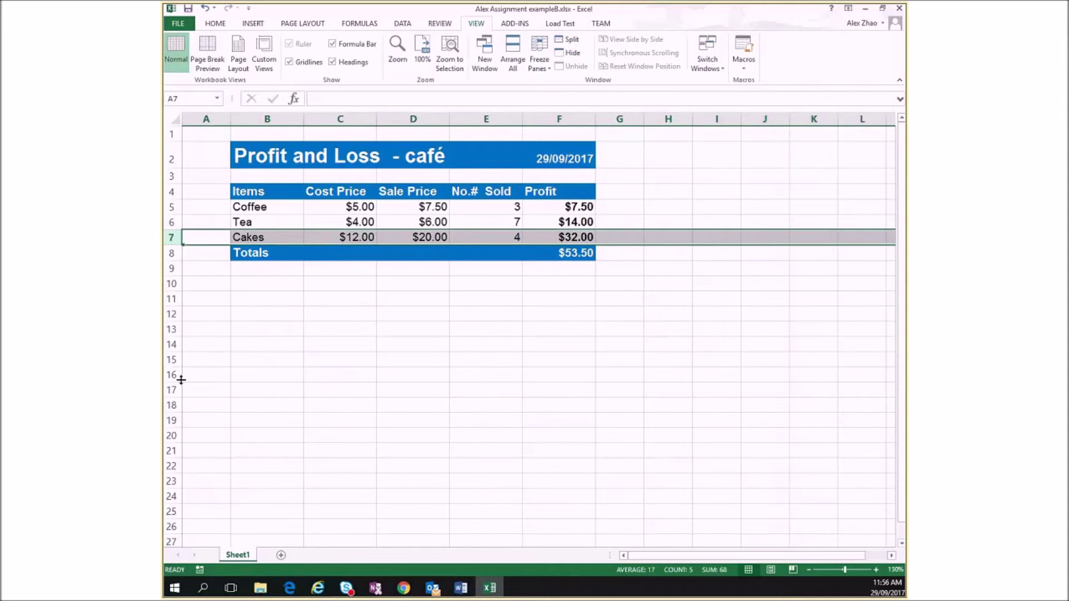
{"action": "right_click", "coordinate": [170, 238]}
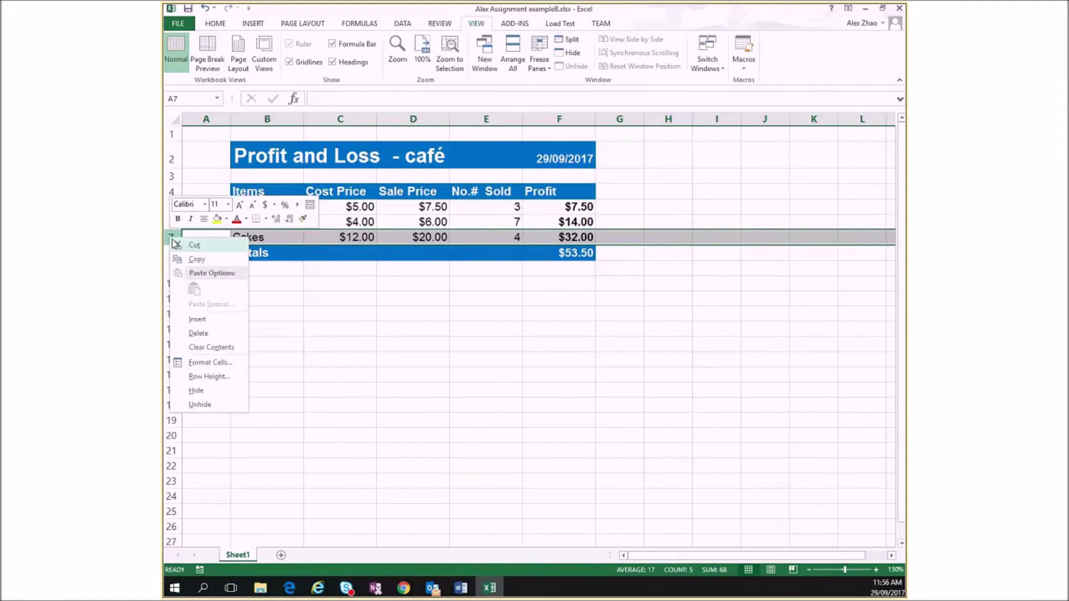
{"action": "left_click", "coordinate": [211, 319]}
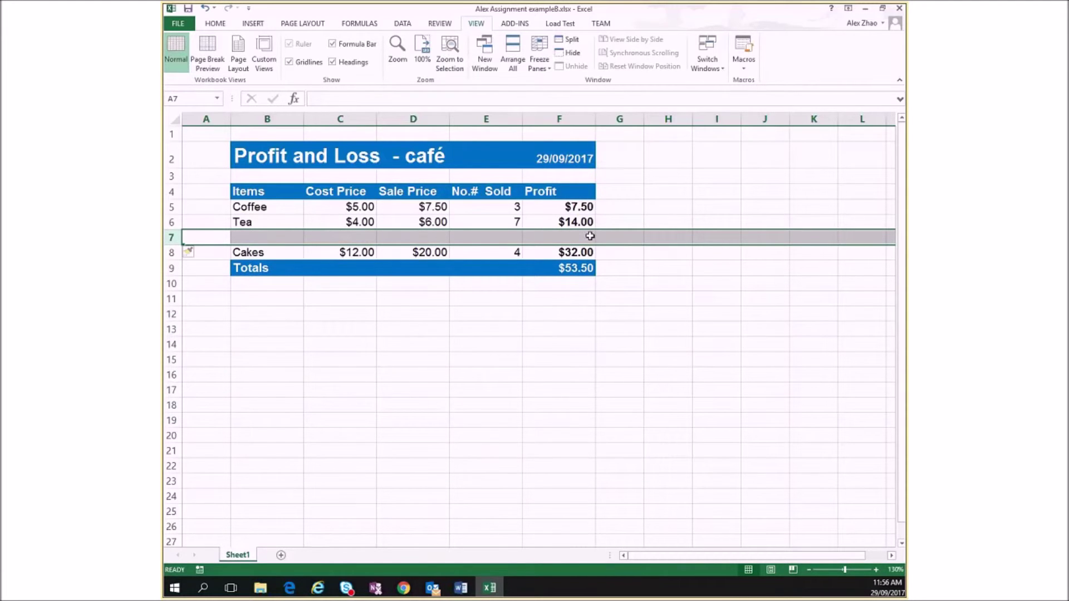
{"action": "left_click", "coordinate": [523, 393]}
- Enter Sandwiches as the item in B7 and 15 as its cost price in C7
{"action": "left_click", "coordinate": [247, 240]}
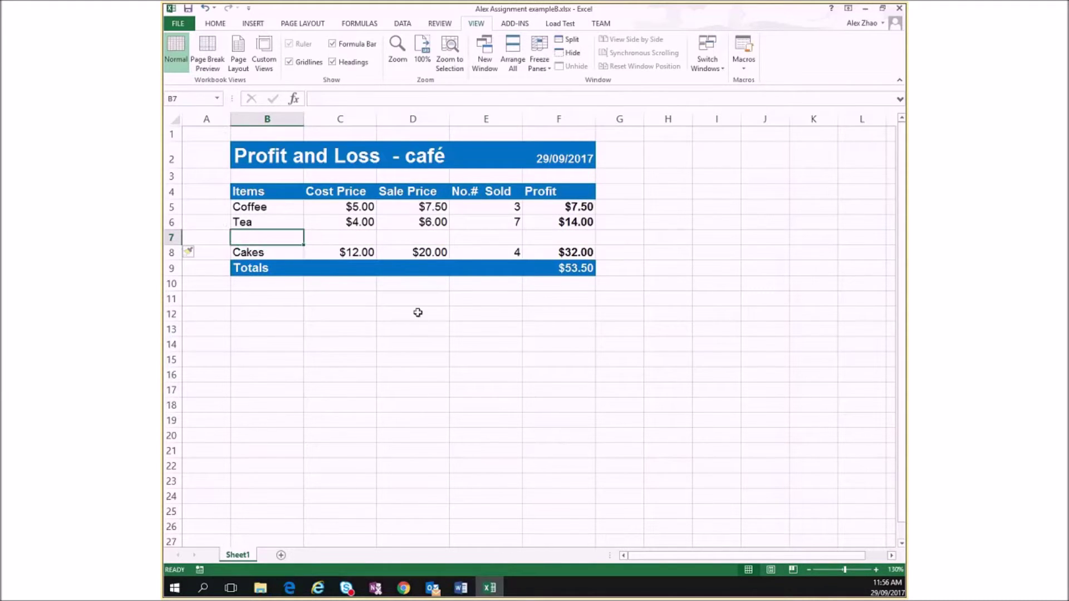
{"action": "double_click", "coordinate": [288, 237]}
{"action": "type", "text": "Sa"}
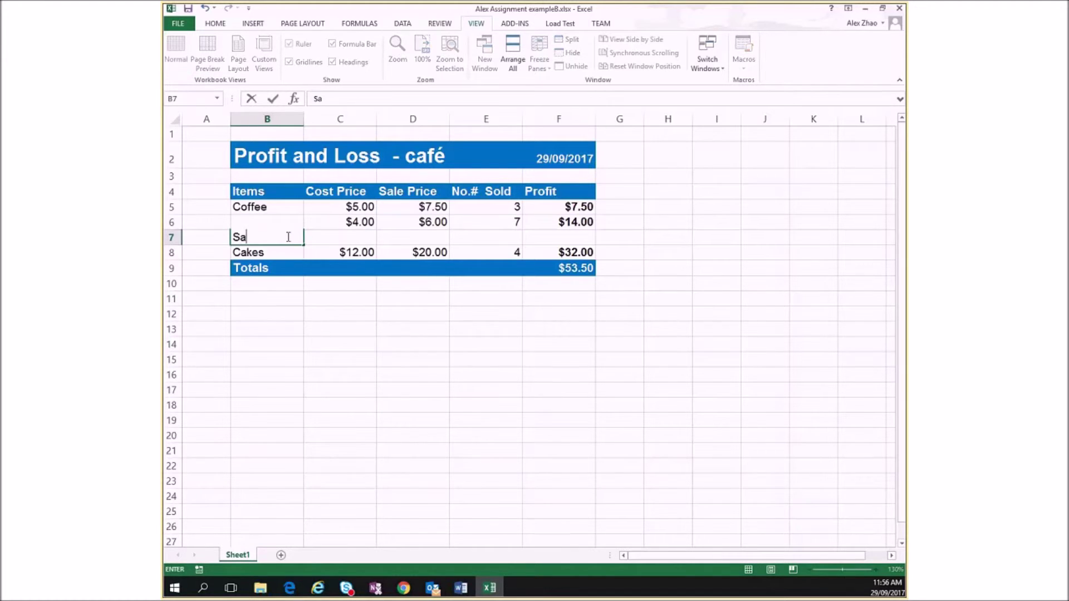
{"action": "type", "text": "ndwiches"}
{"action": "left_click", "coordinate": [338, 237]}
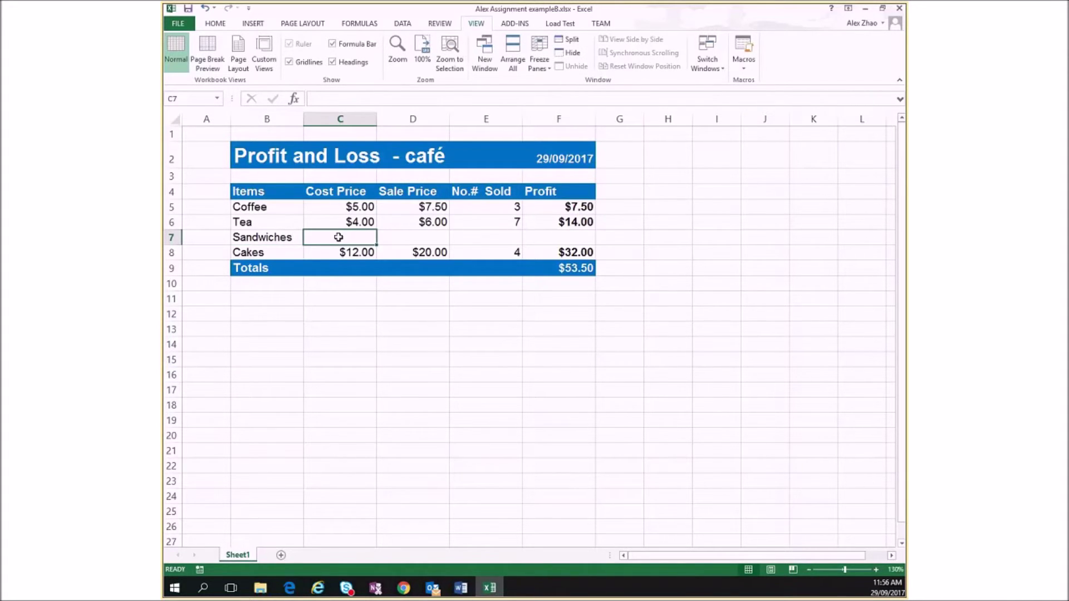
{"action": "type", "text": "1"}
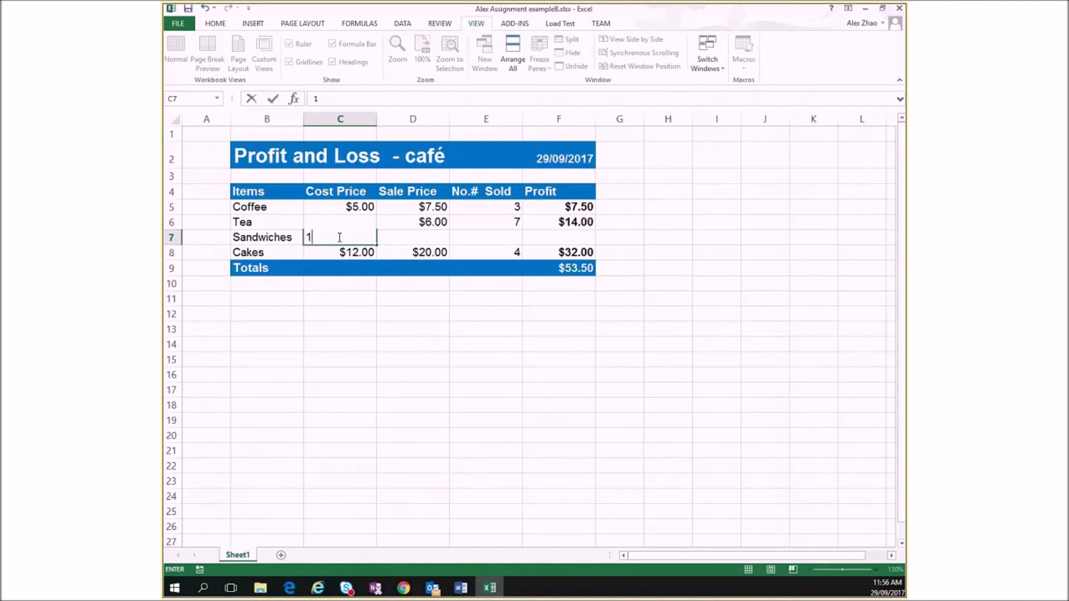
{"action": "type", "text": "5"}
{"action": "key", "text": "Return"}
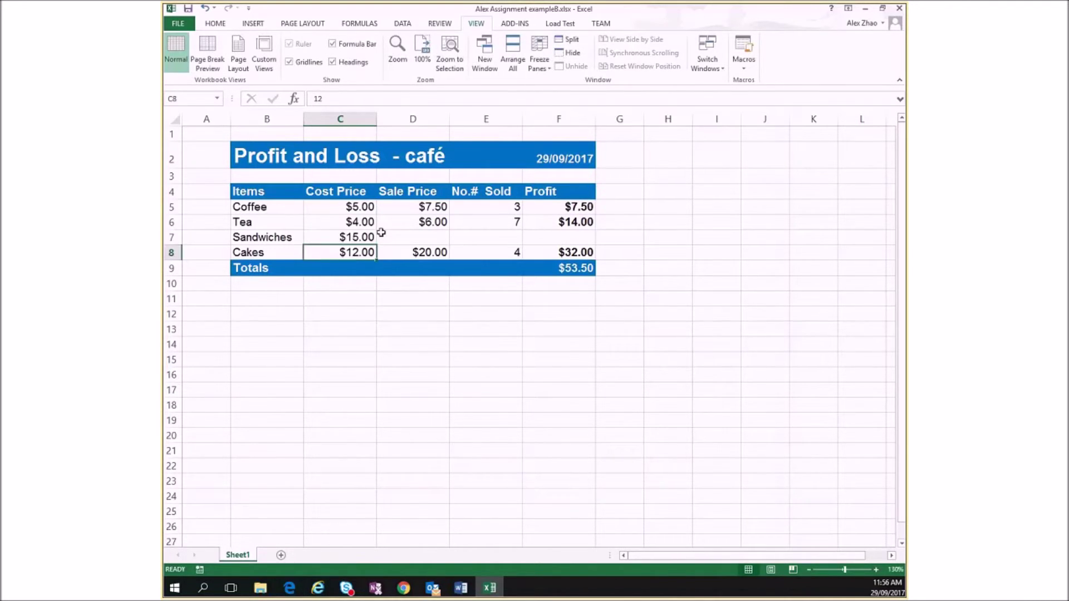
- Enter 22 as the Sandwiches sale price in D7 and 9 as the number sold in E7
{"action": "left_click", "coordinate": [429, 240]}
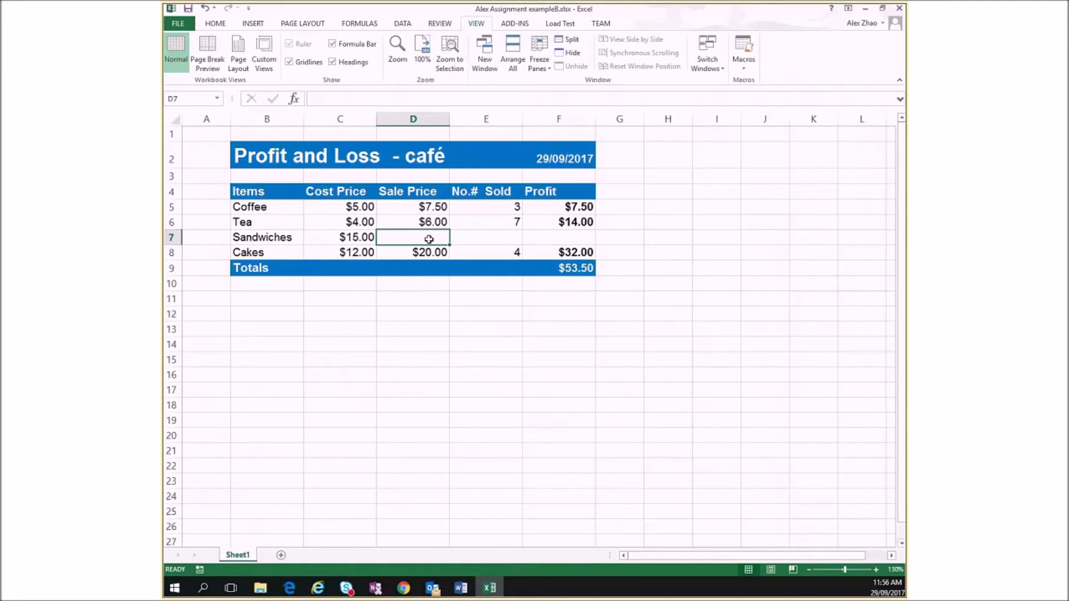
{"action": "type", "text": "22"}
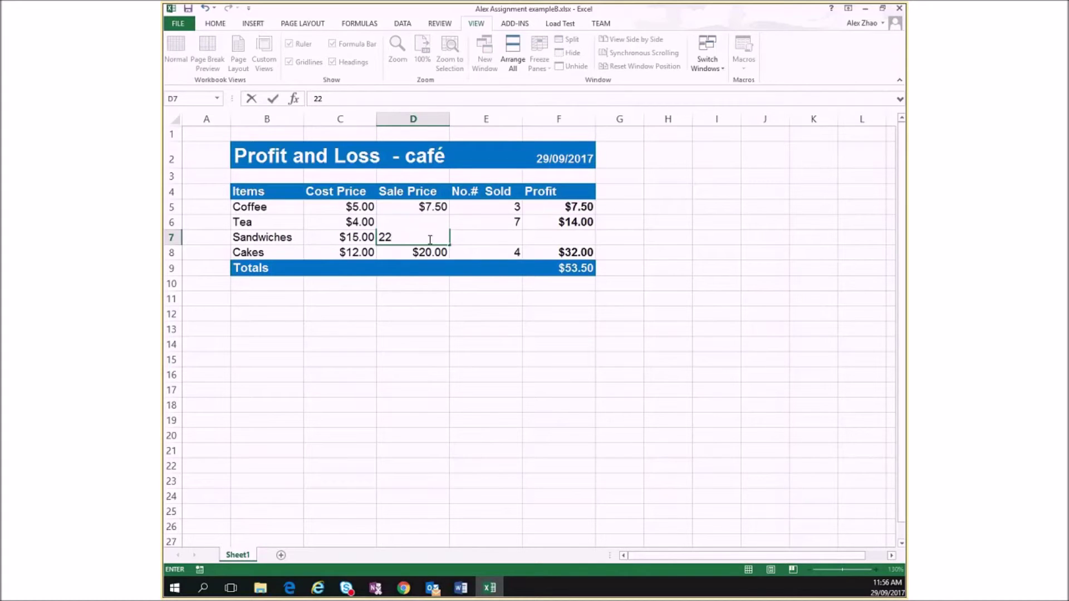
{"action": "key", "text": "Return"}
{"action": "left_click", "coordinate": [490, 238]}
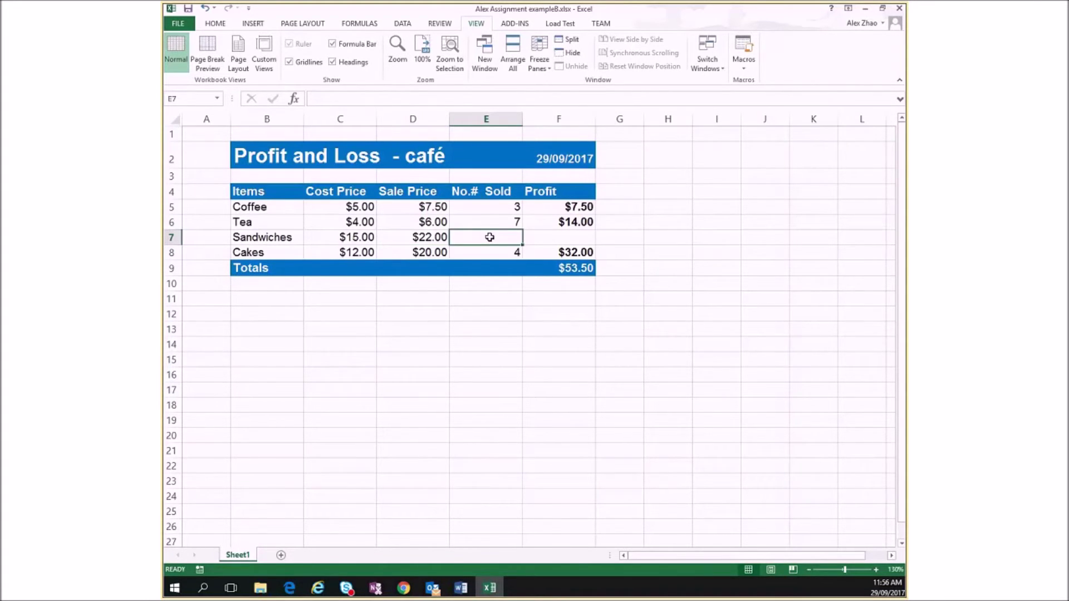
{"action": "type", "text": "9"}
{"action": "key", "text": "Return"}
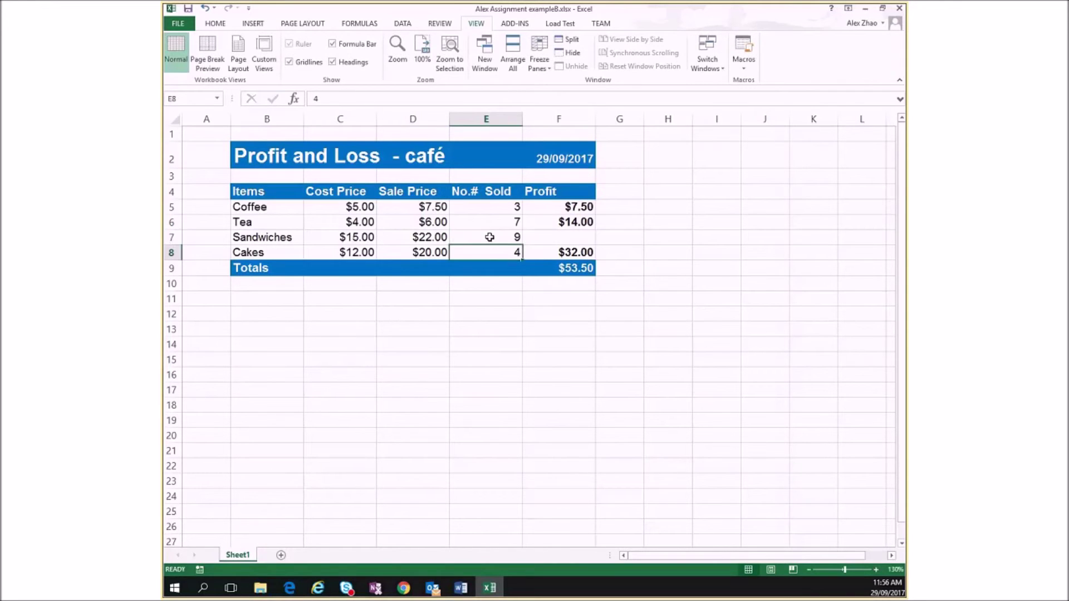
- Fill the Profit formula from the Tea row in F6 down into the Sandwiches row, F7
{"action": "left_click", "coordinate": [561, 238]}
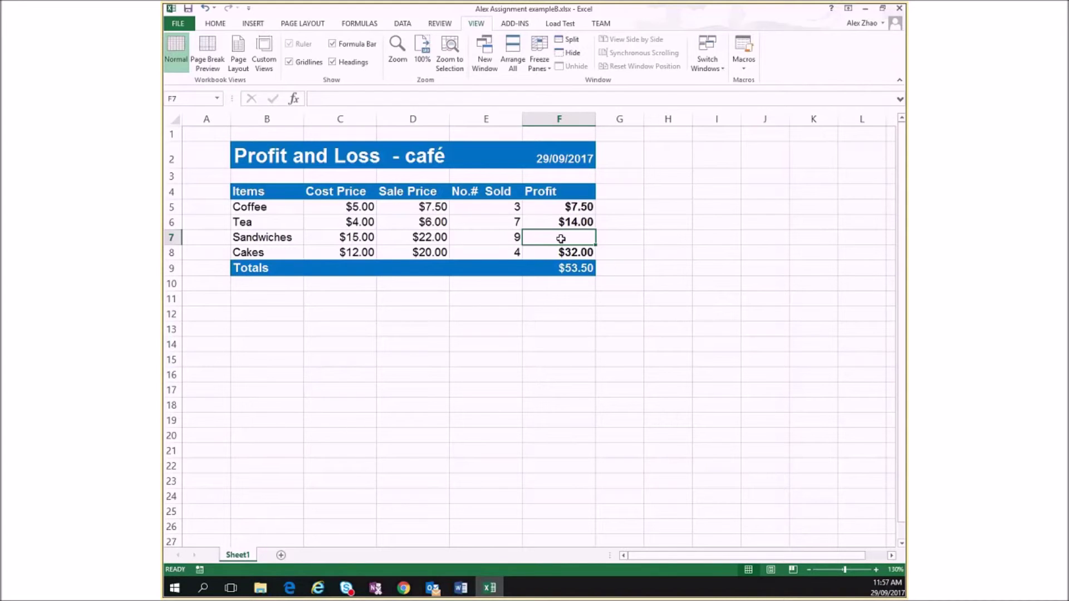
{"action": "left_click", "coordinate": [559, 223]}
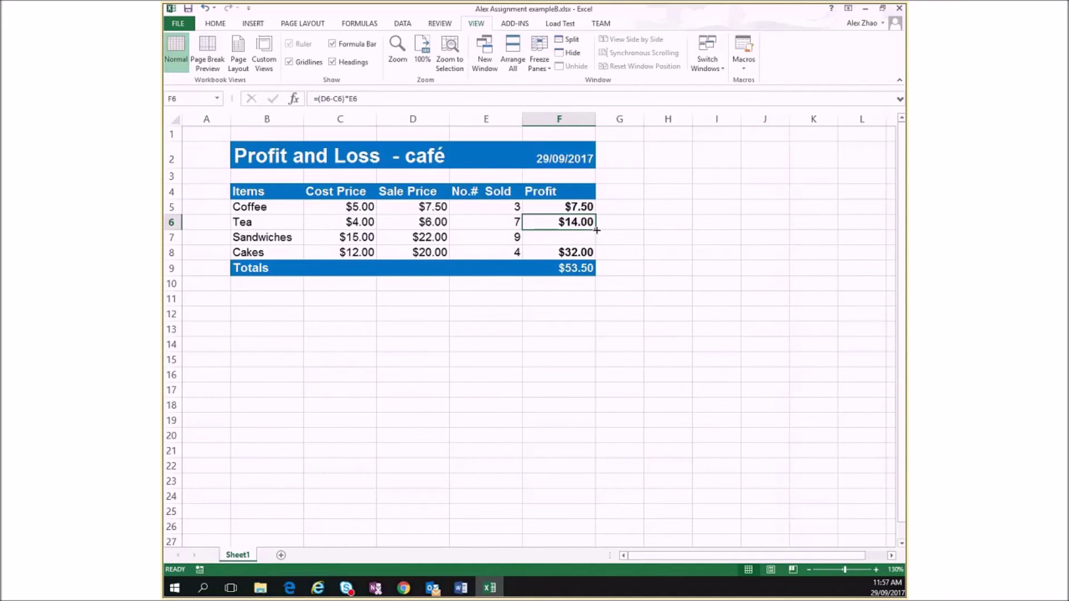
{"action": "left_click_drag", "start_coordinate": [596, 230], "coordinate": [596, 242]}
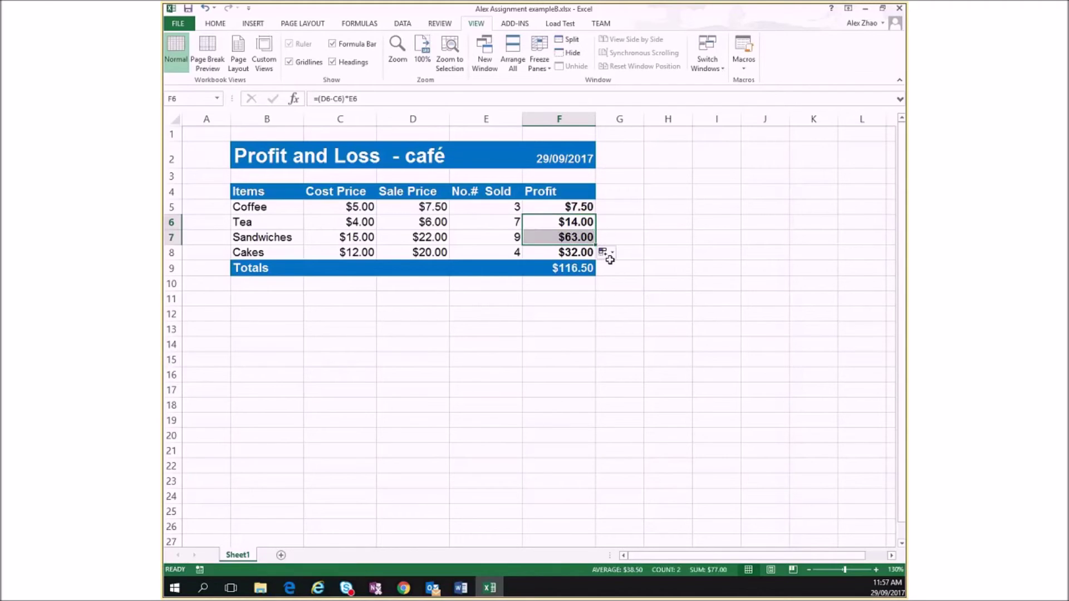
{"action": "left_click", "coordinate": [604, 358]}
- Inspect the Sandwiches profit formula in F7 and the total formula in F9, along with the cells they draw on, F5:F8 and C7:D7
{"action": "left_click", "coordinate": [572, 237]}
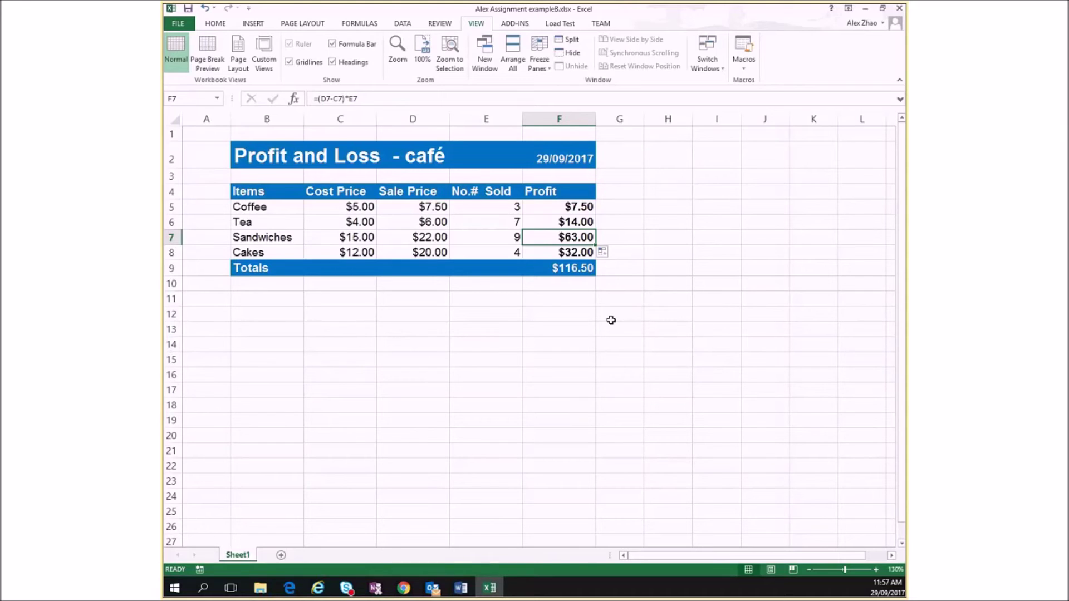
{"action": "left_click", "coordinate": [599, 301]}
{"action": "left_click", "coordinate": [568, 273]}
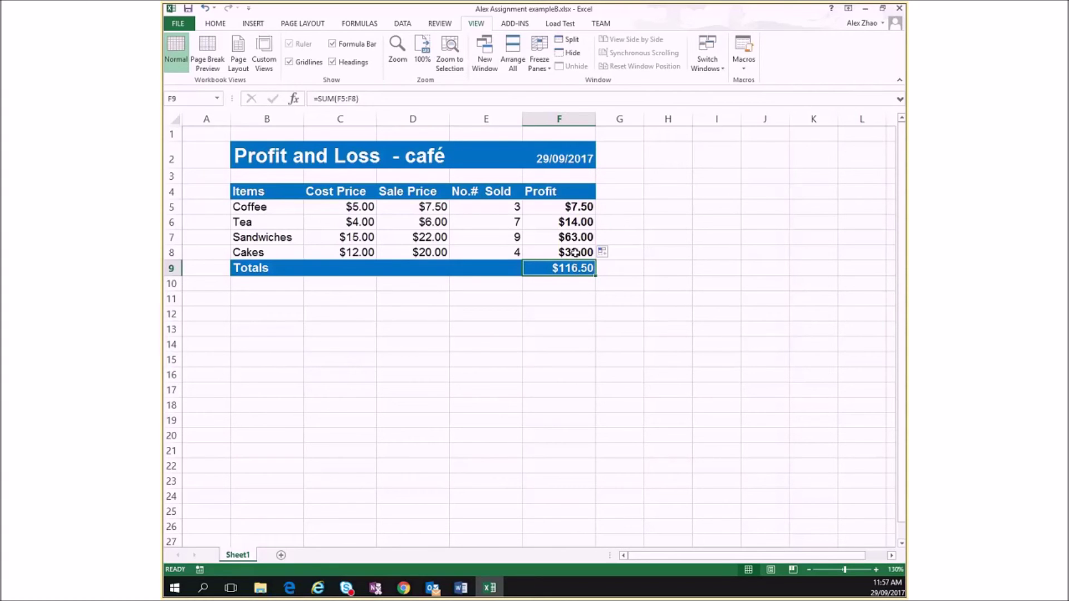
{"action": "left_click", "coordinate": [579, 205]}
{"action": "left_click_drag", "start_coordinate": [580, 205], "coordinate": [574, 248]}
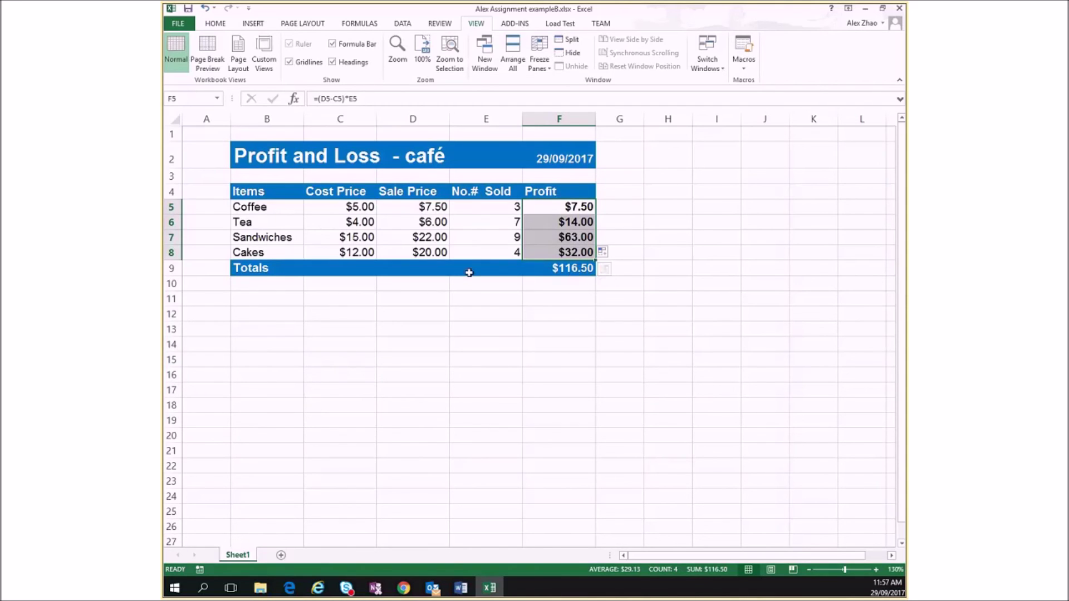
{"action": "left_click_drag", "start_coordinate": [321, 239], "coordinate": [404, 240]}
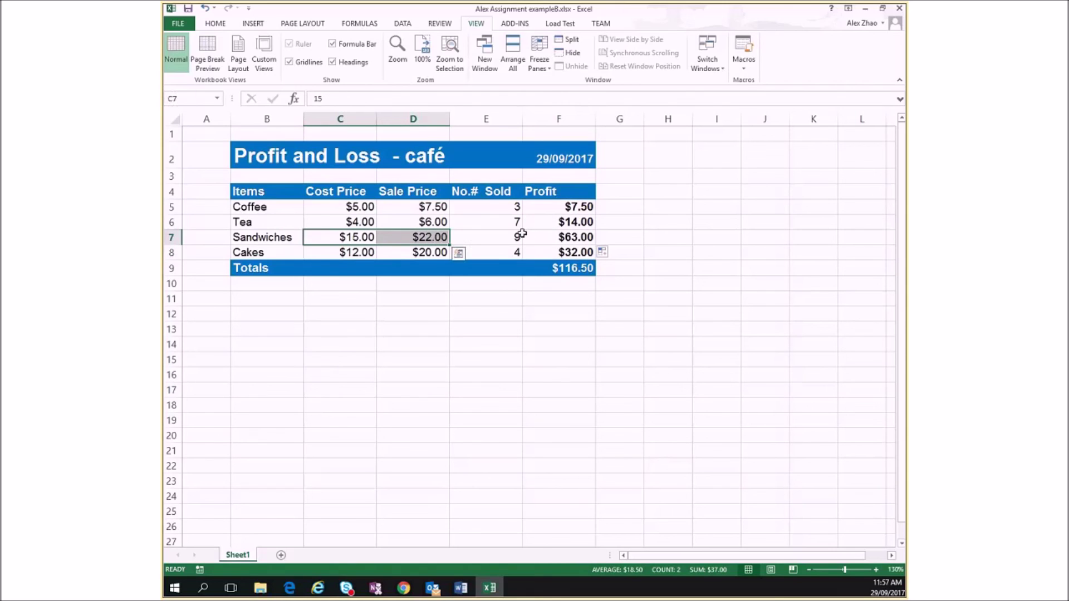